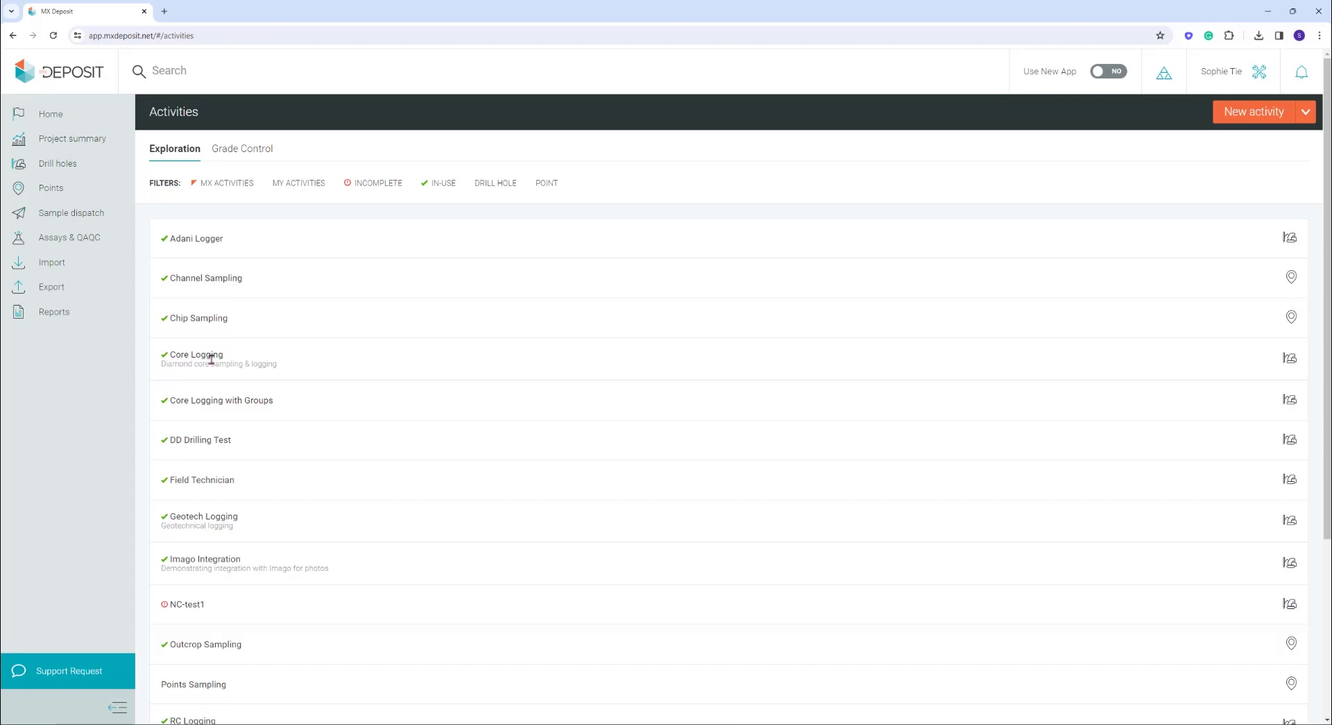
- Open the list configuration for the Lithology table in the Core Logging activity's logging setup
click(211, 360)
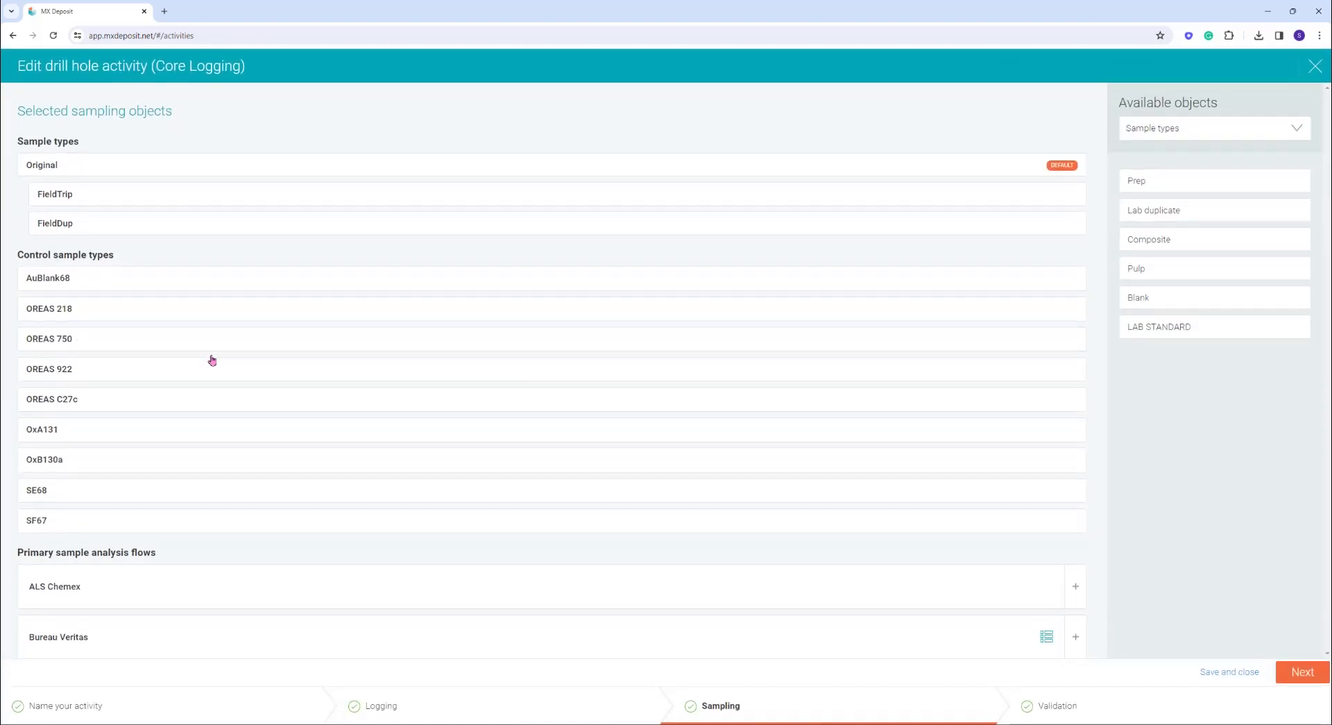
click(380, 707)
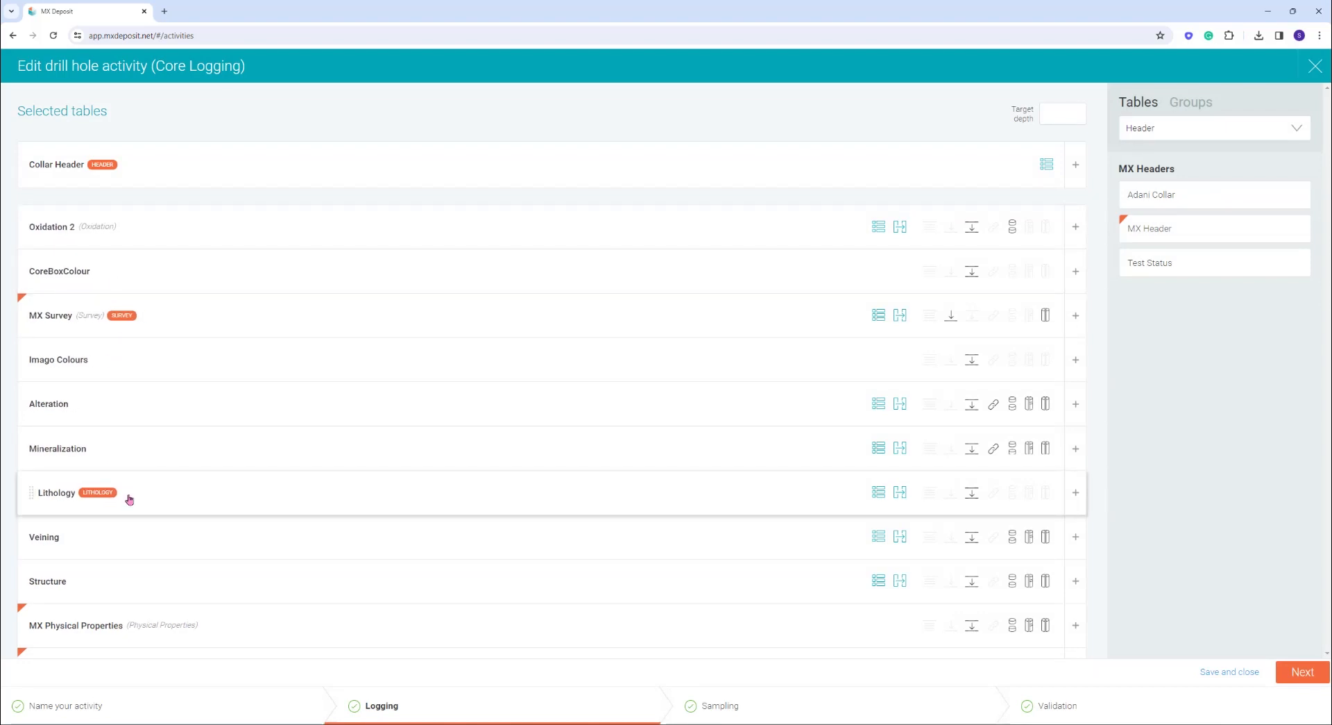
click(878, 496)
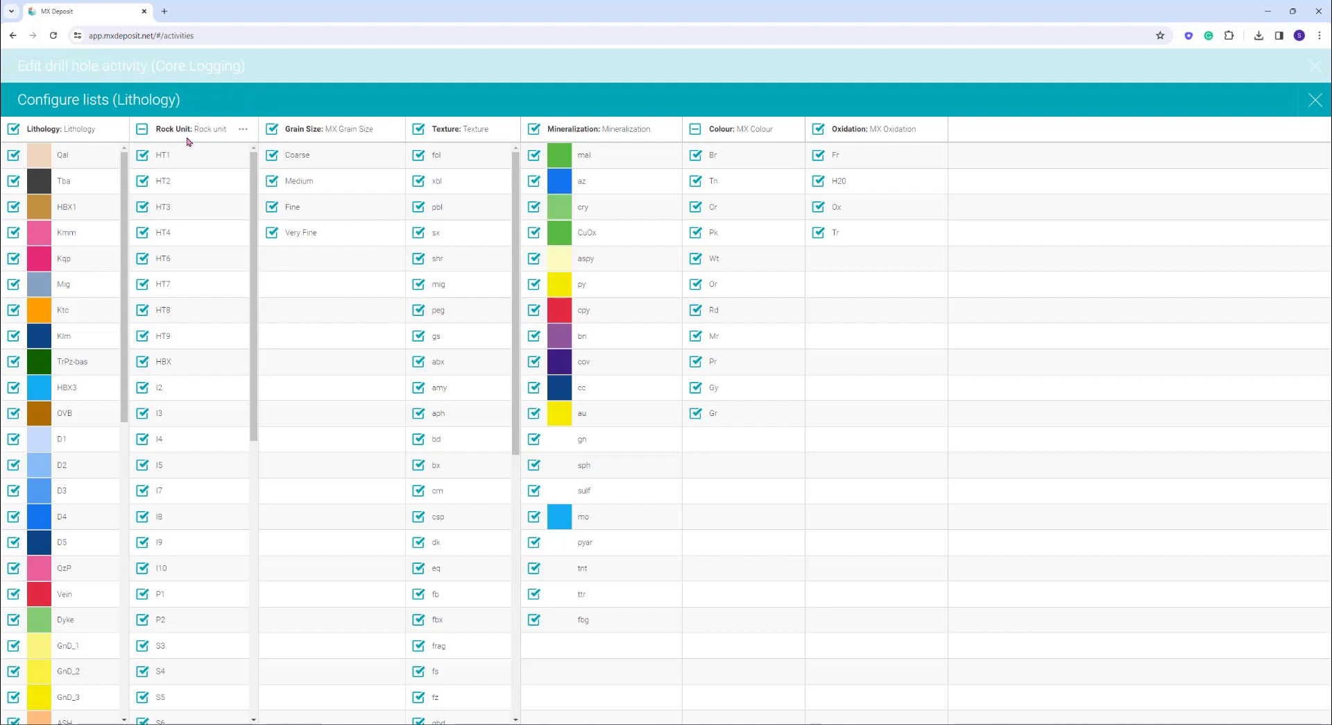
- Link the Rock Unit list to the Lithology list
click(243, 129)
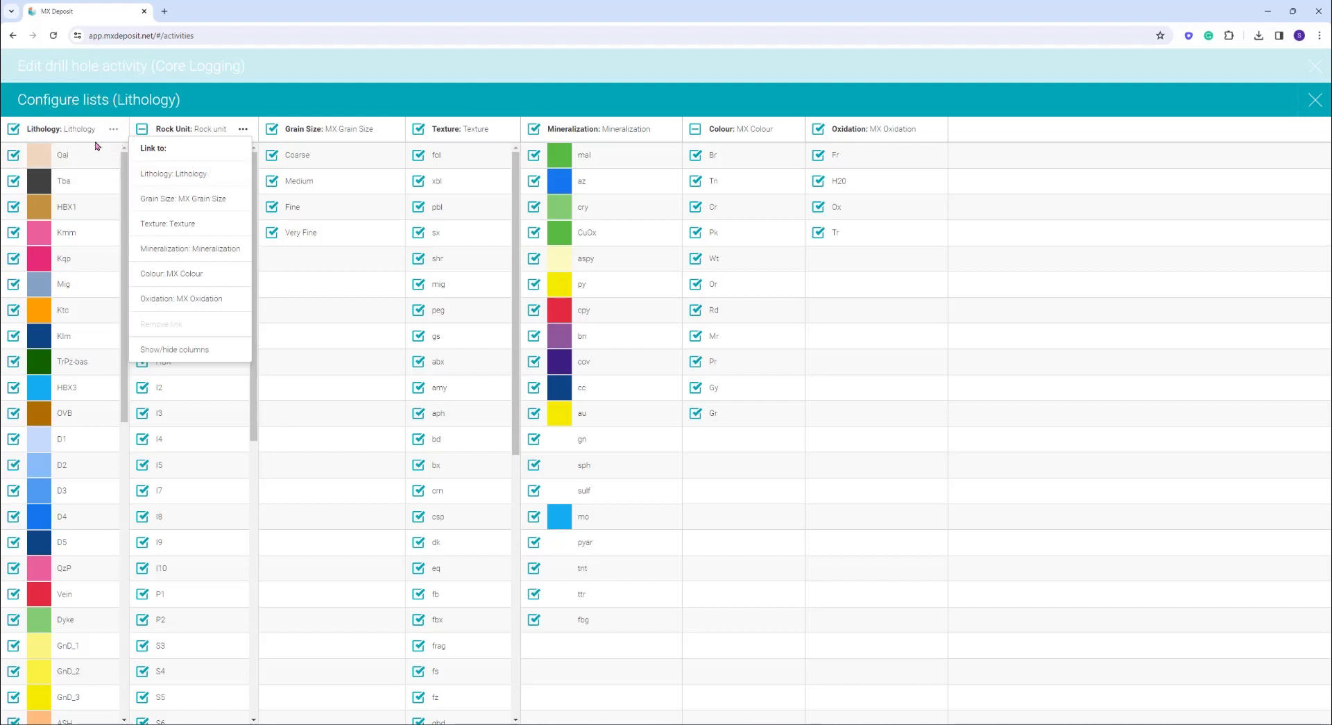
click(197, 174)
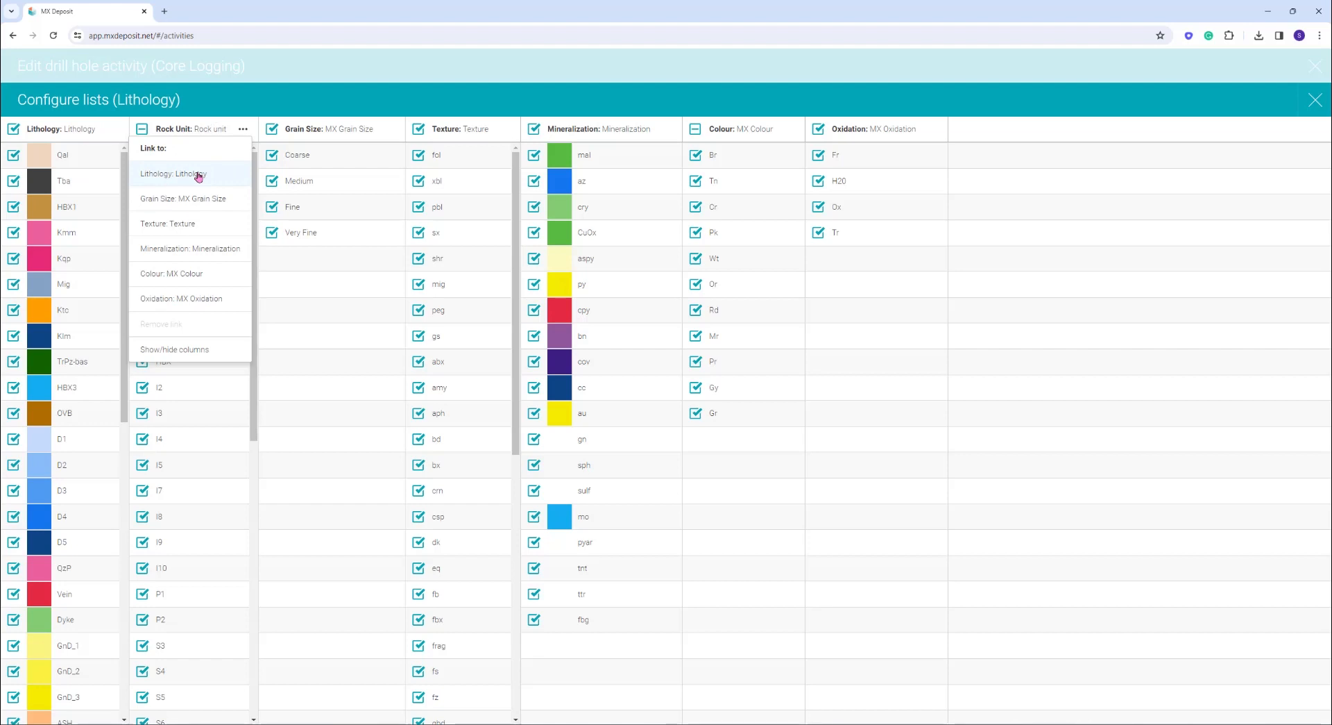
click(198, 175)
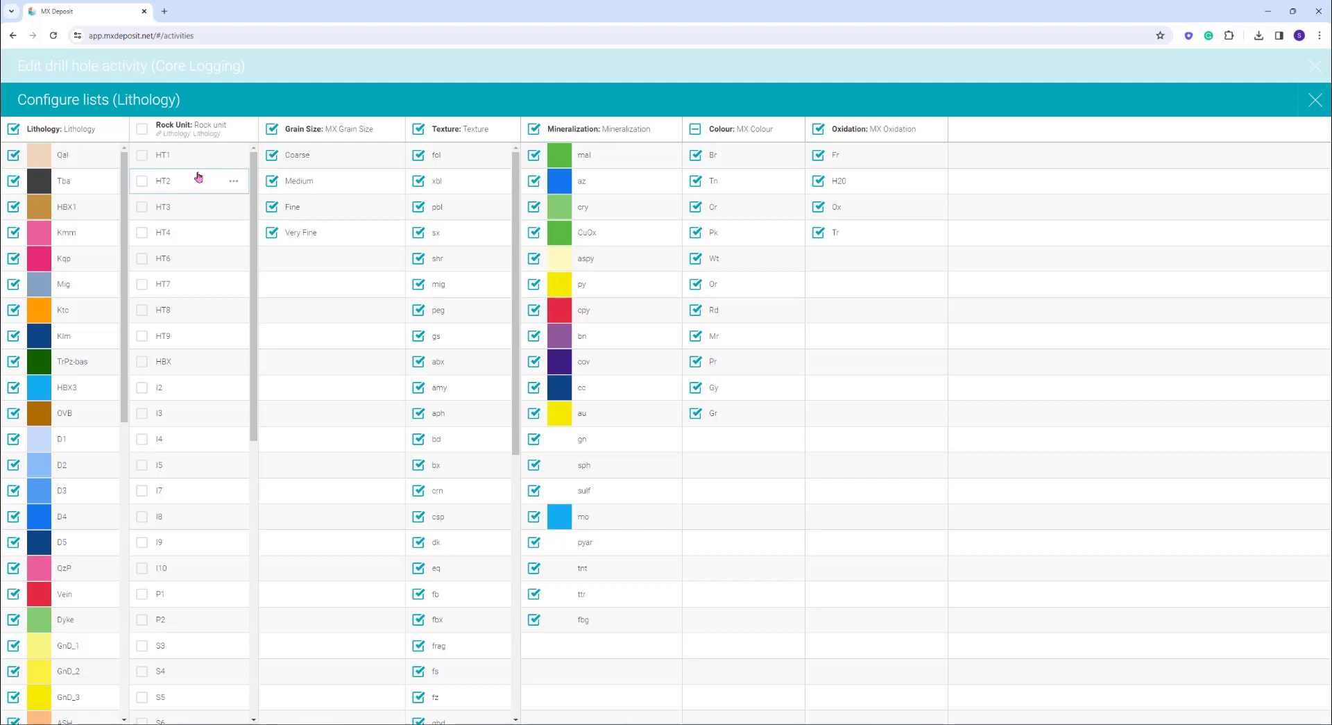
- Enable every rock unit for lithology Qal and clear them all again
click(76, 158)
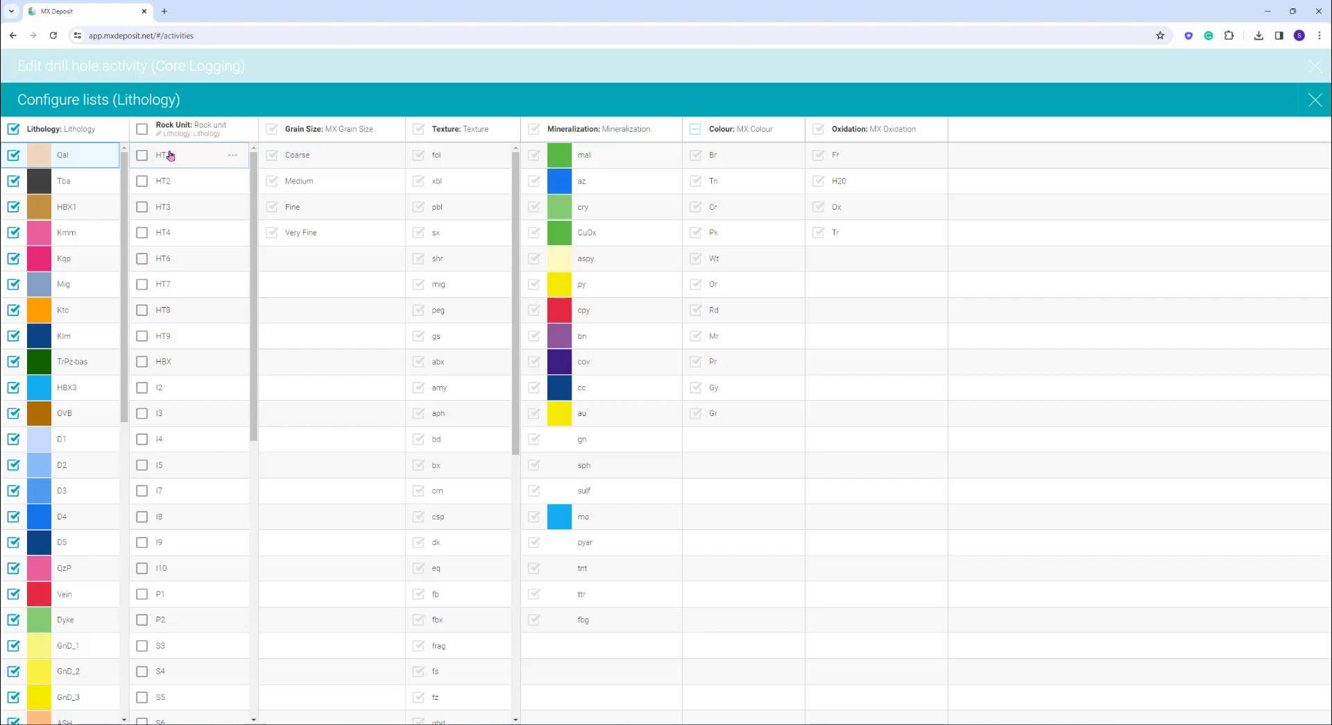
click(145, 130)
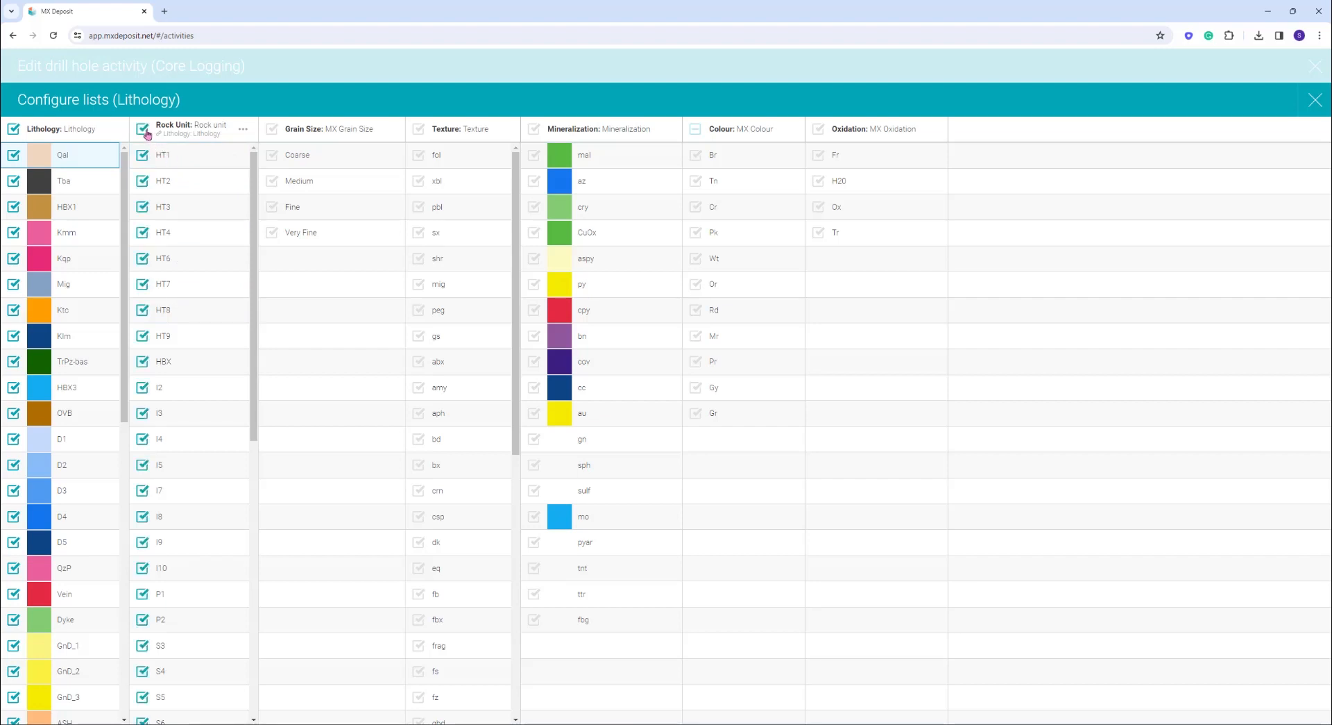
click(144, 130)
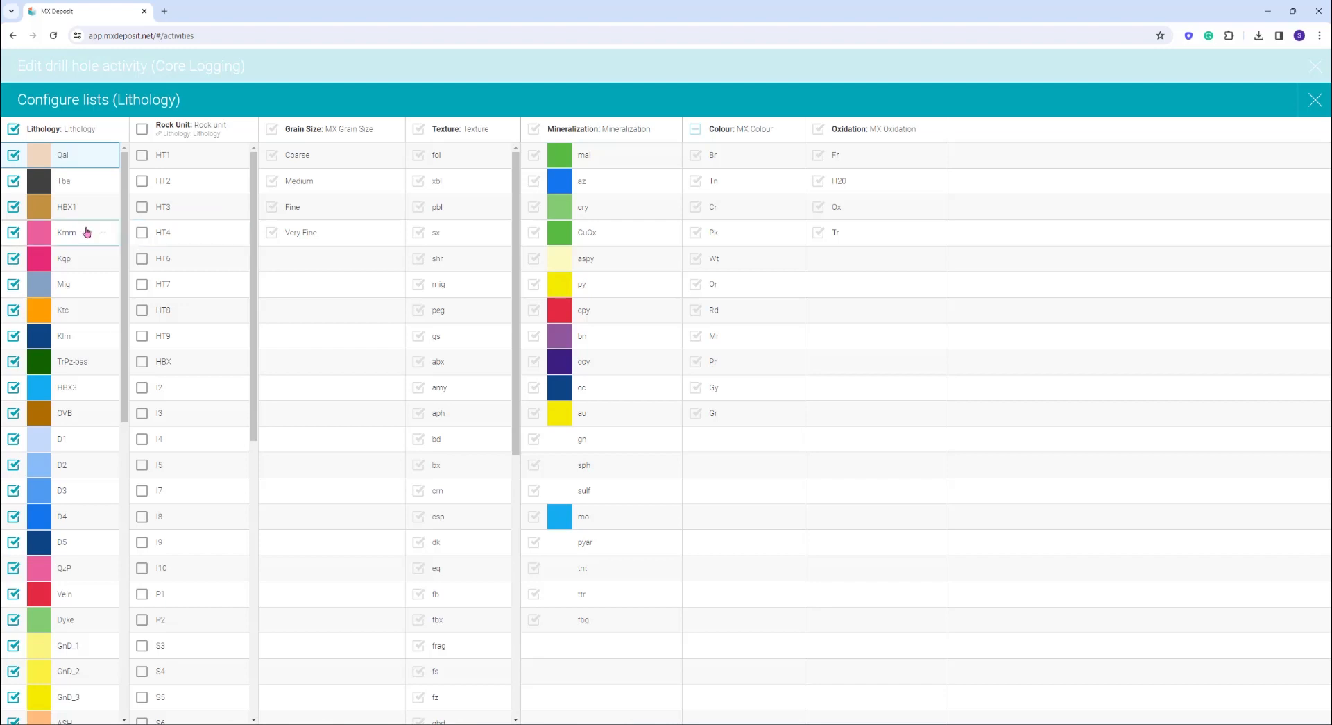
- Enable all rock units for lithology Tba, and only S3, S4, S5 and S6 for lithology D1
click(64, 182)
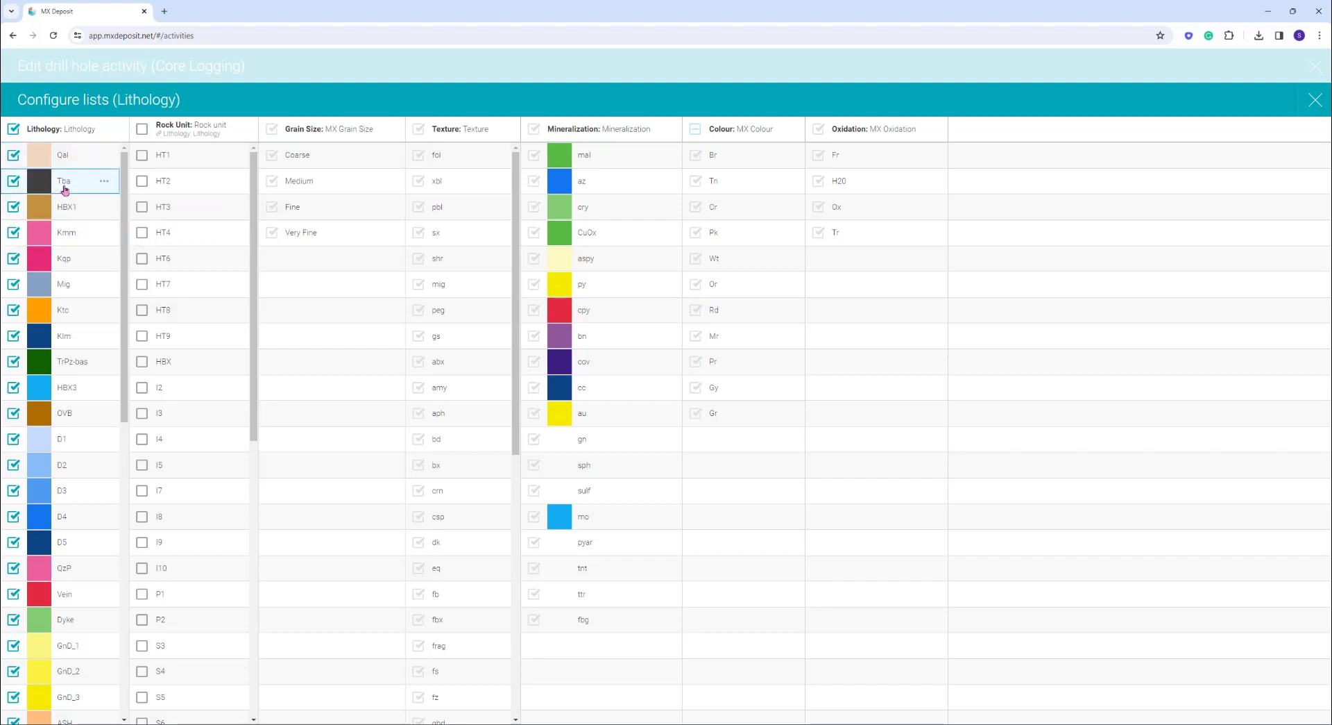
click(142, 129)
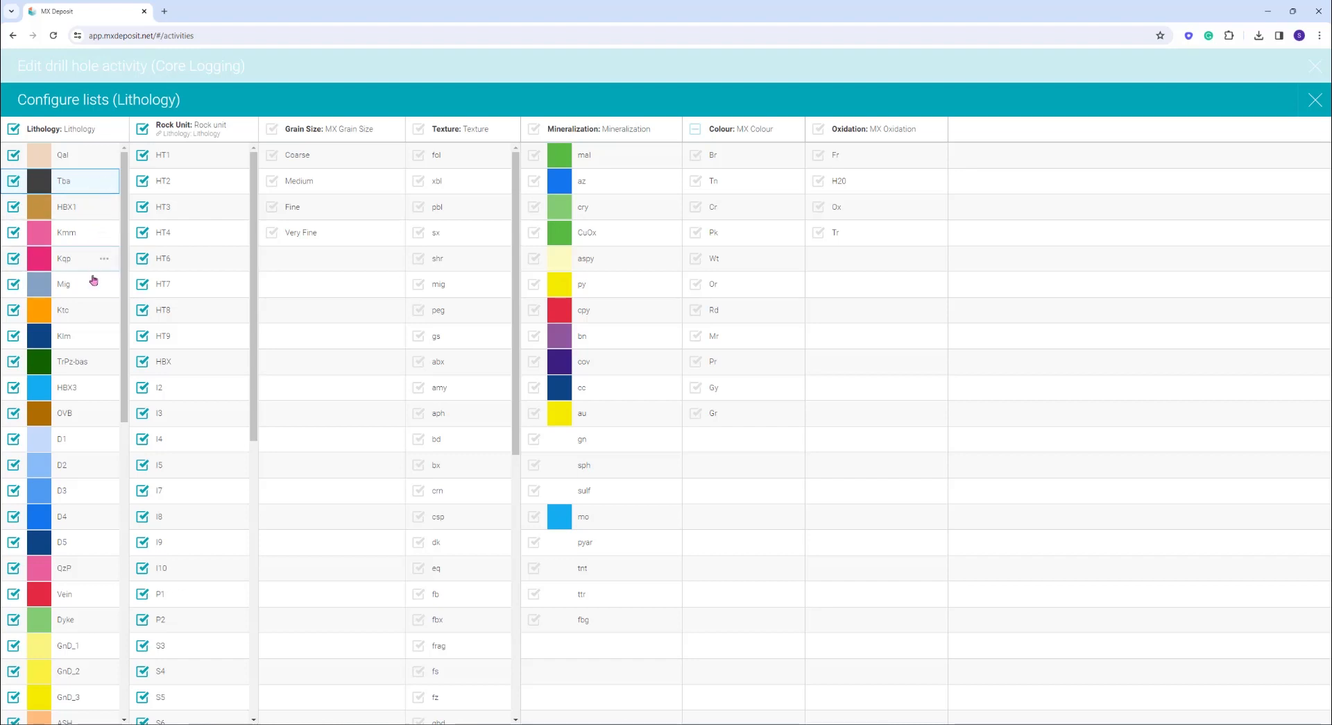
click(95, 438)
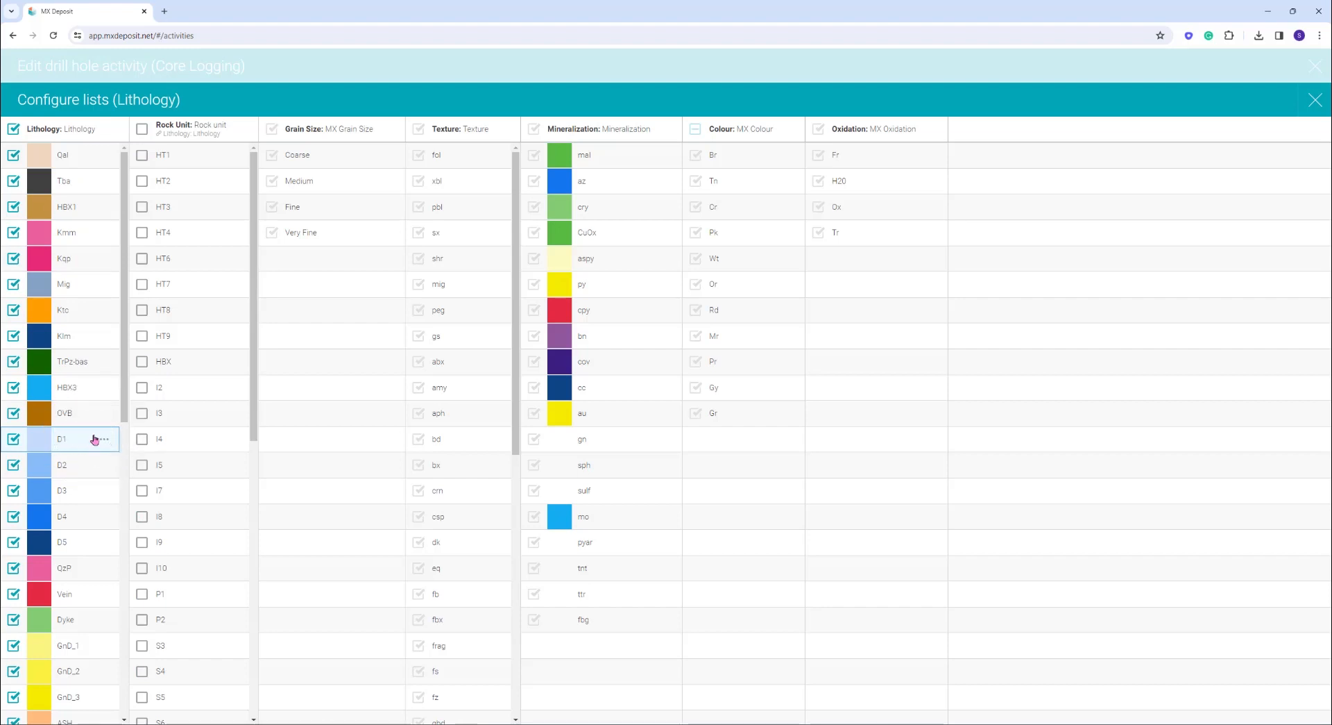
drag(256, 407, 258, 523)
click(143, 409)
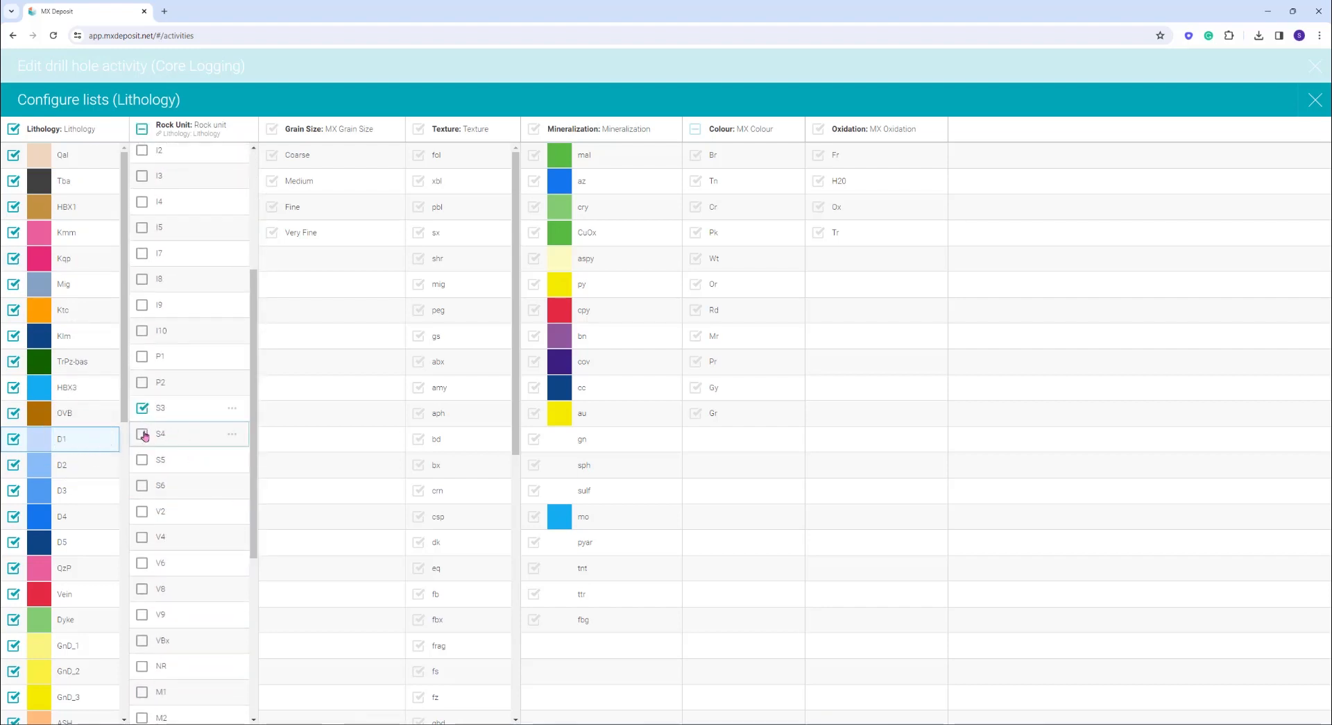
click(143, 435)
click(143, 459)
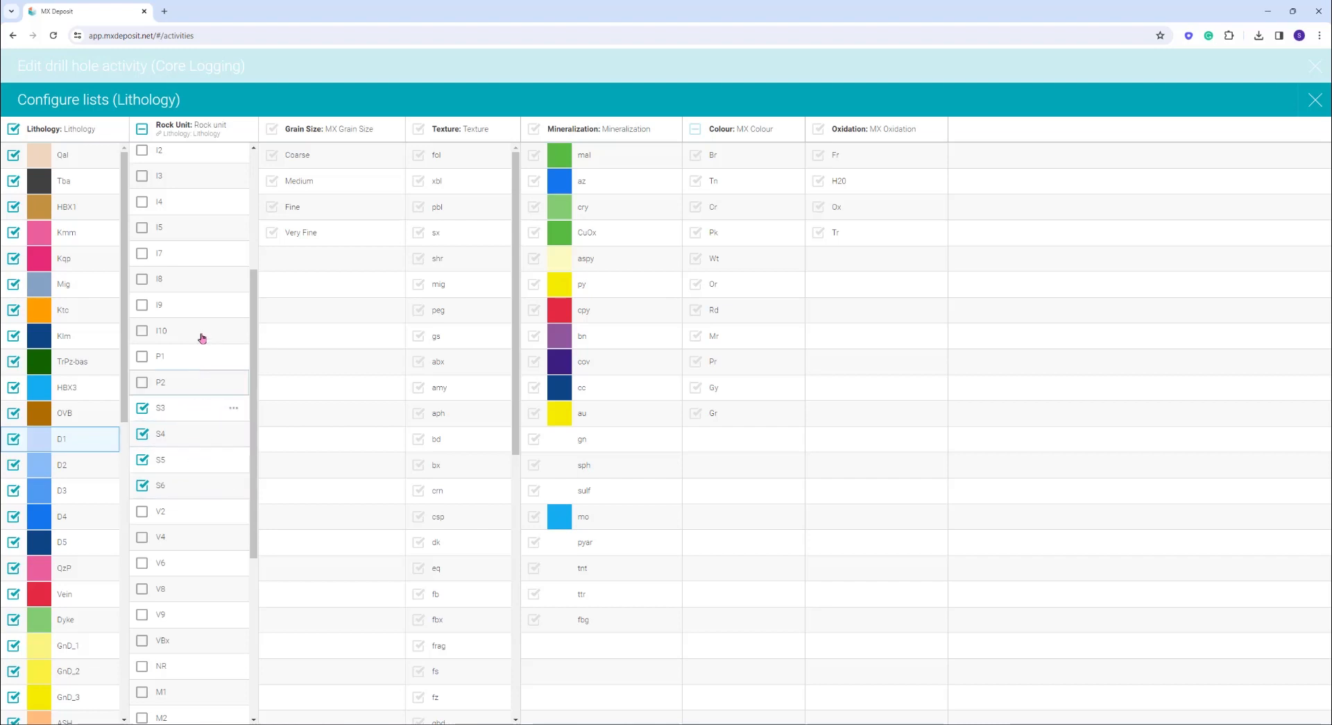
- Link the Grain Size list to Rock Unit, and enable all grain sizes for rock unit S6
click(387, 130)
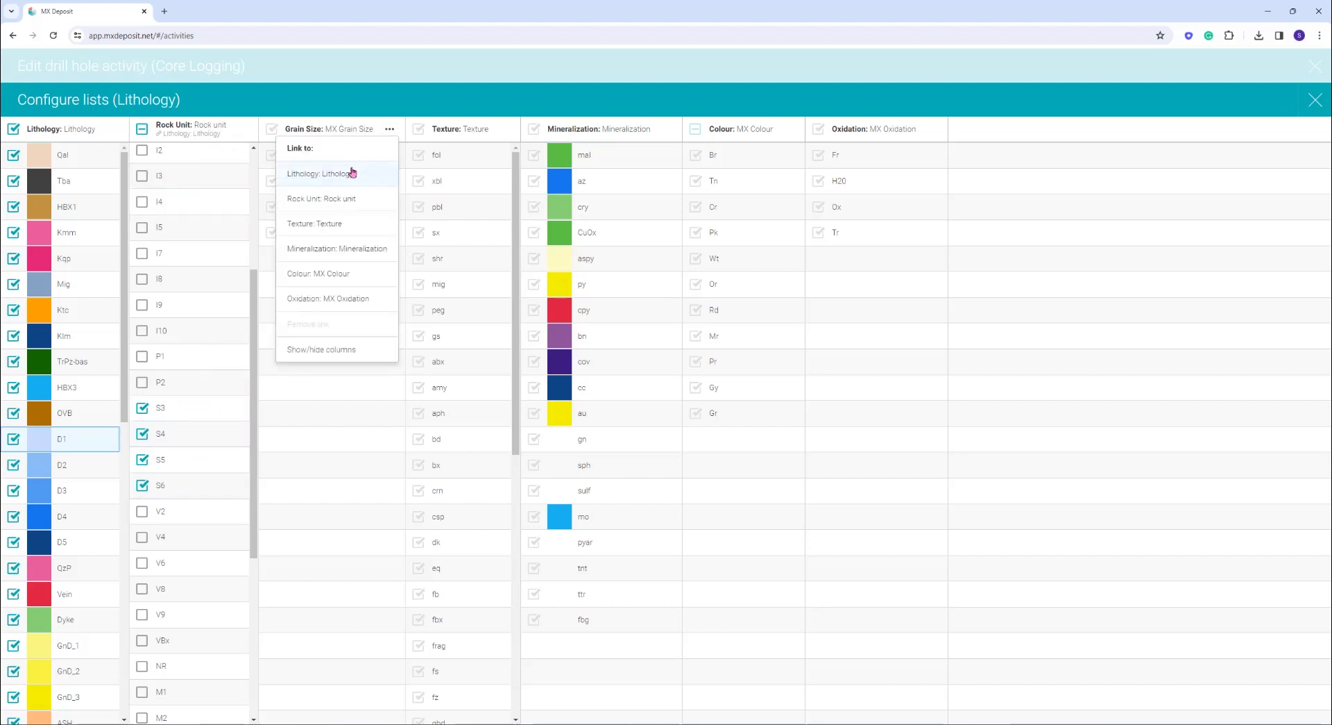
click(345, 200)
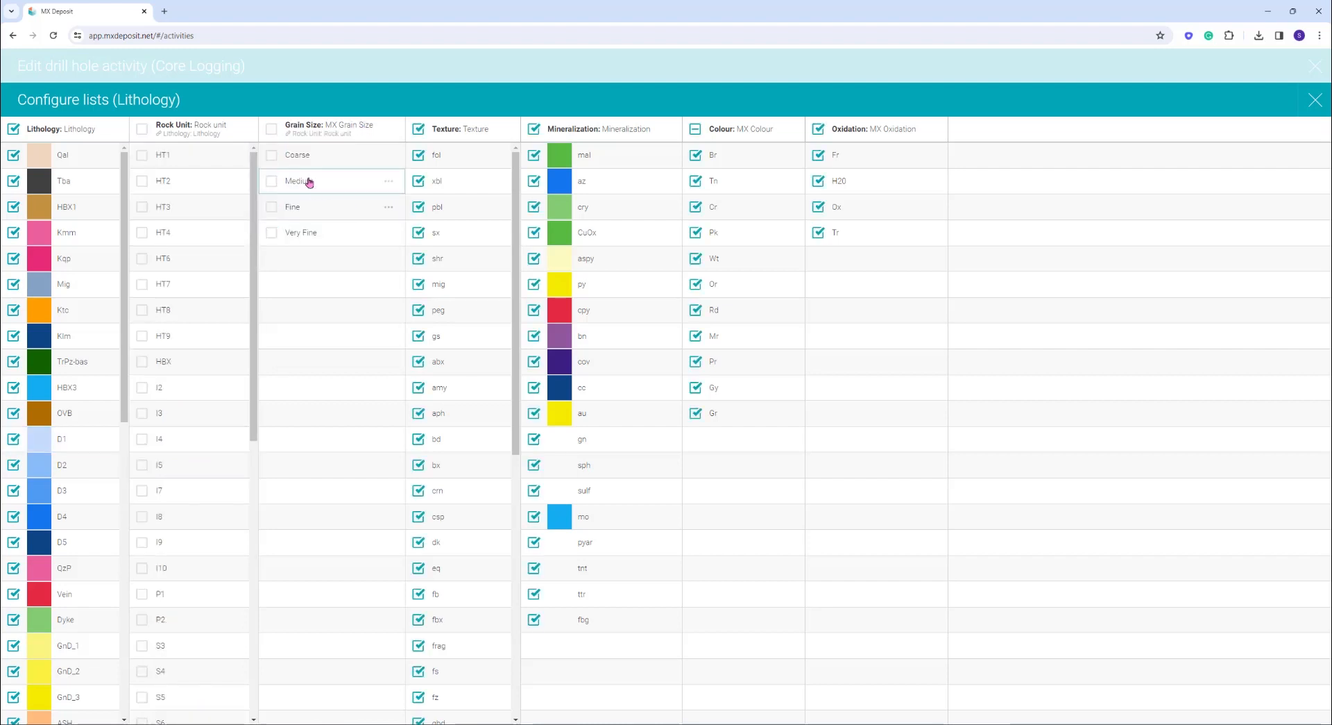
click(182, 646)
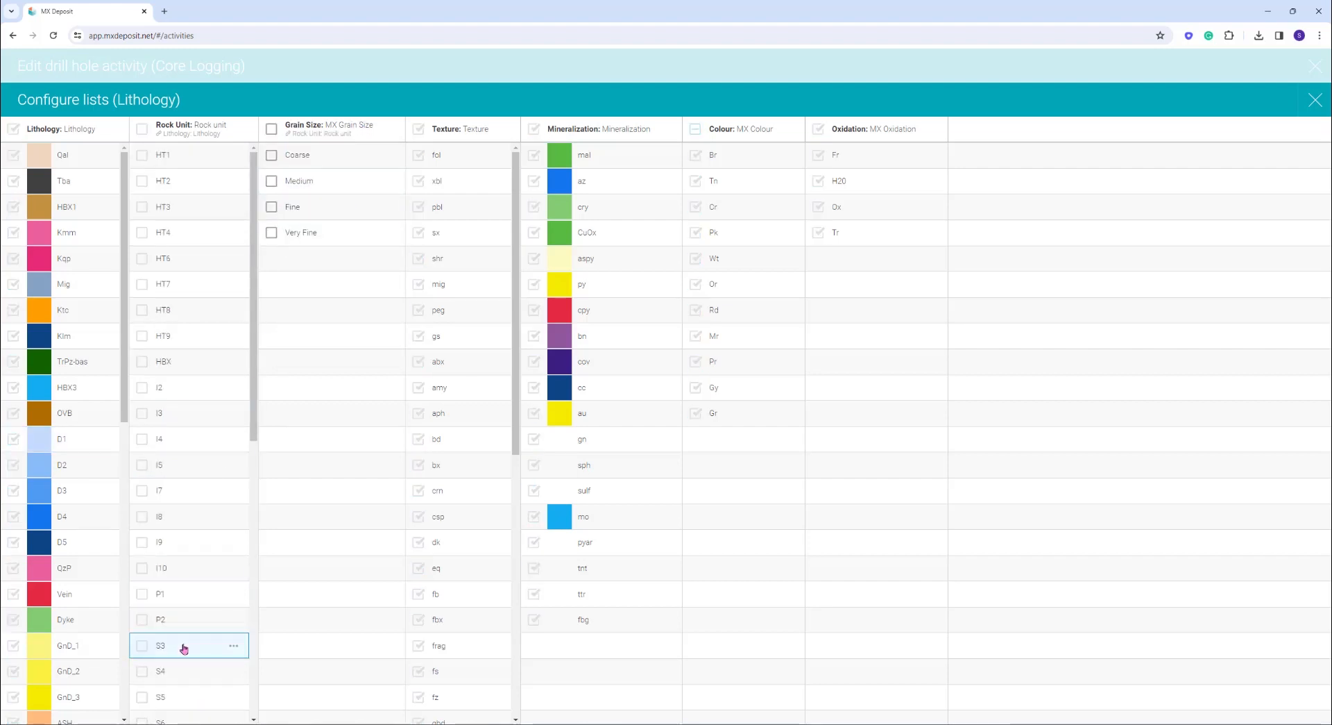
click(193, 671)
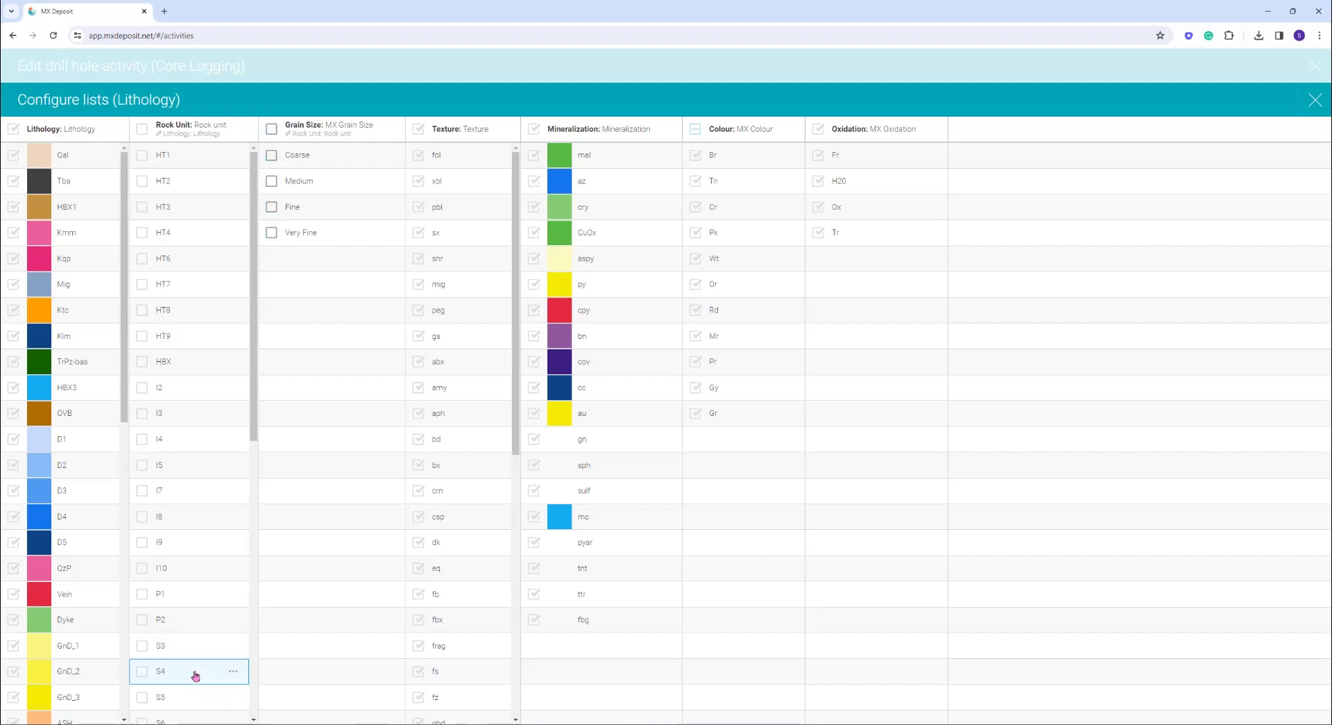
drag(254, 179, 258, 257)
click(178, 548)
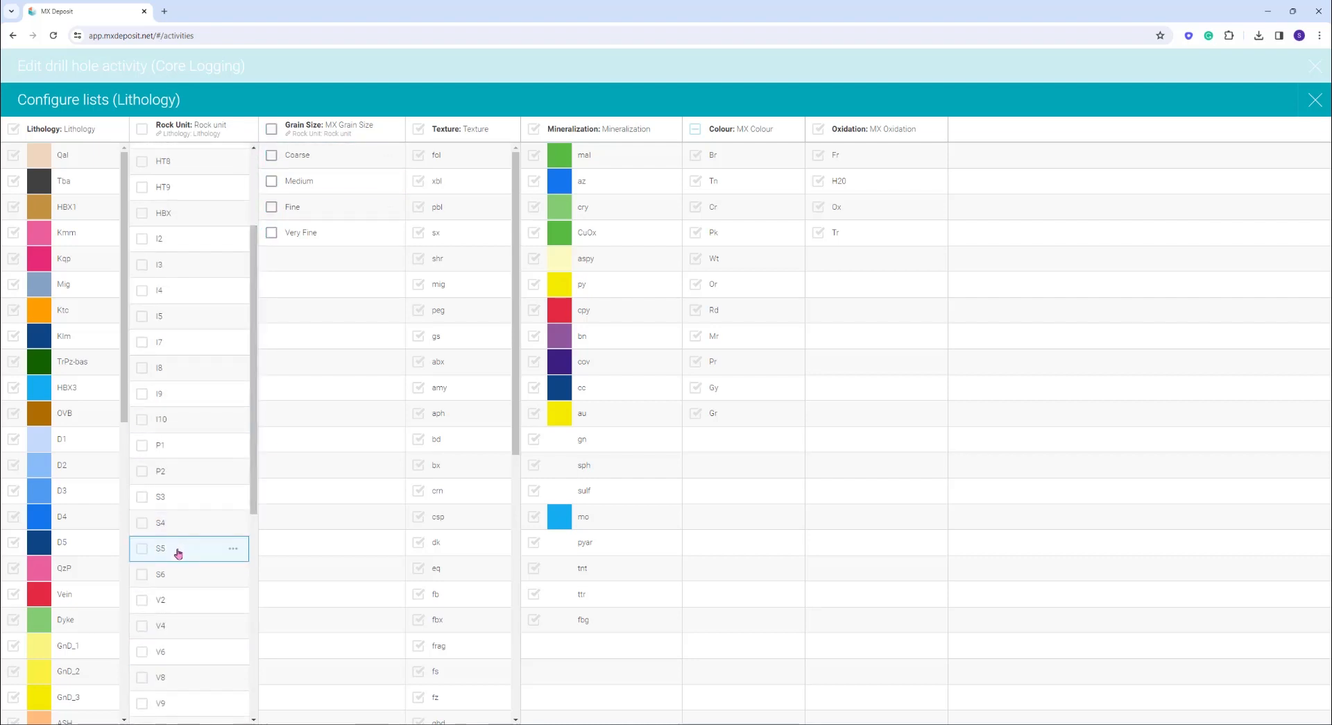
click(201, 583)
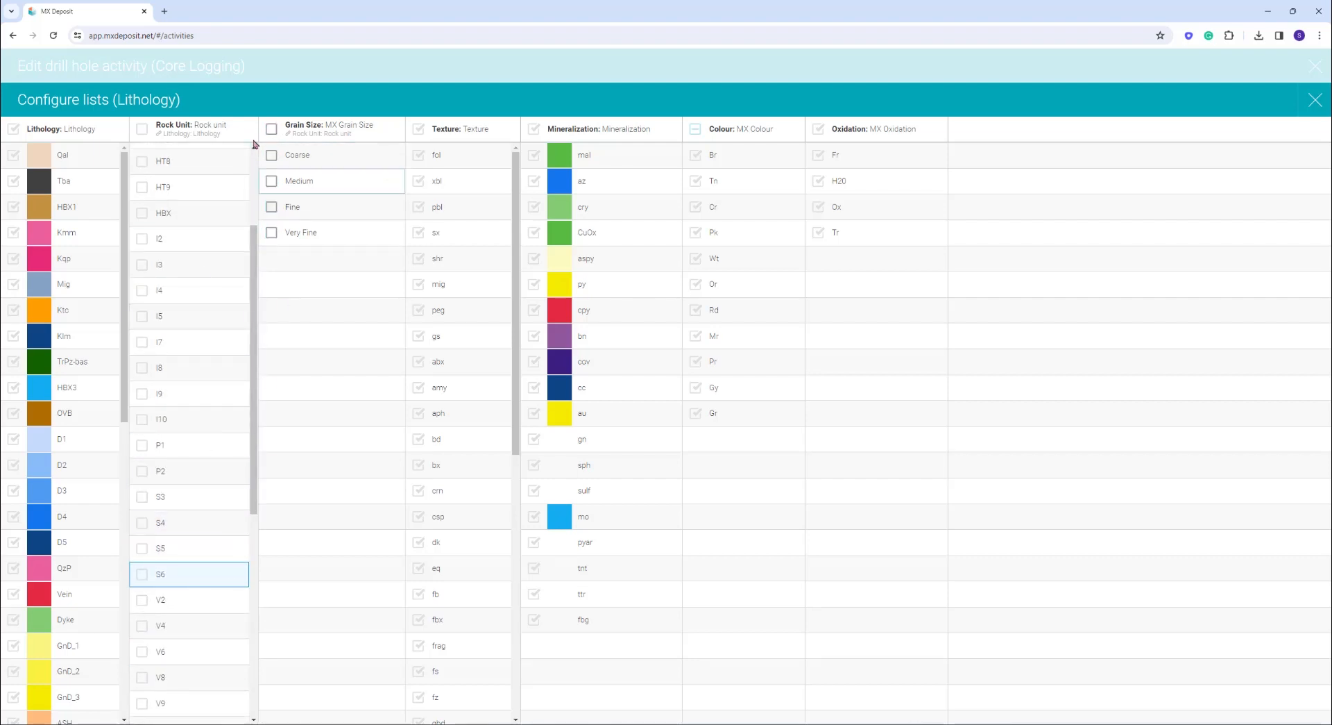
click(272, 129)
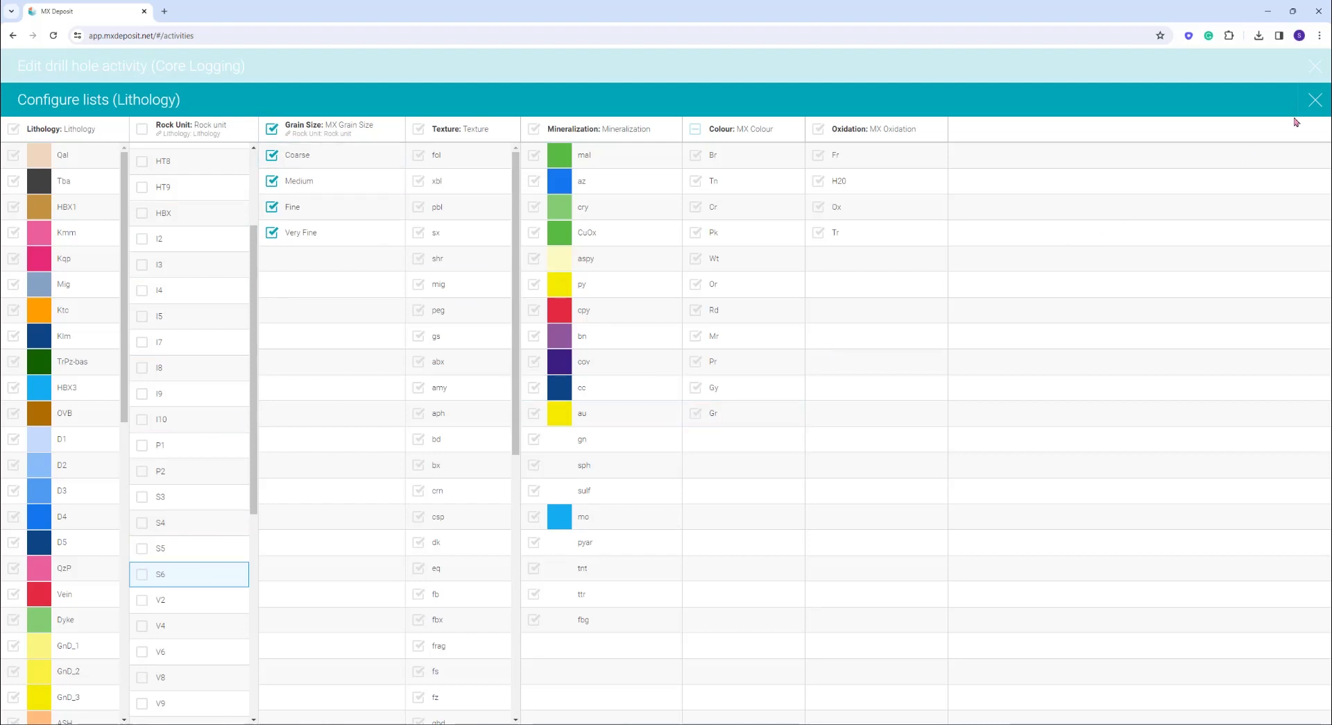
- Close the Lithology list configuration and save and close the Core Logging activity
click(1315, 101)
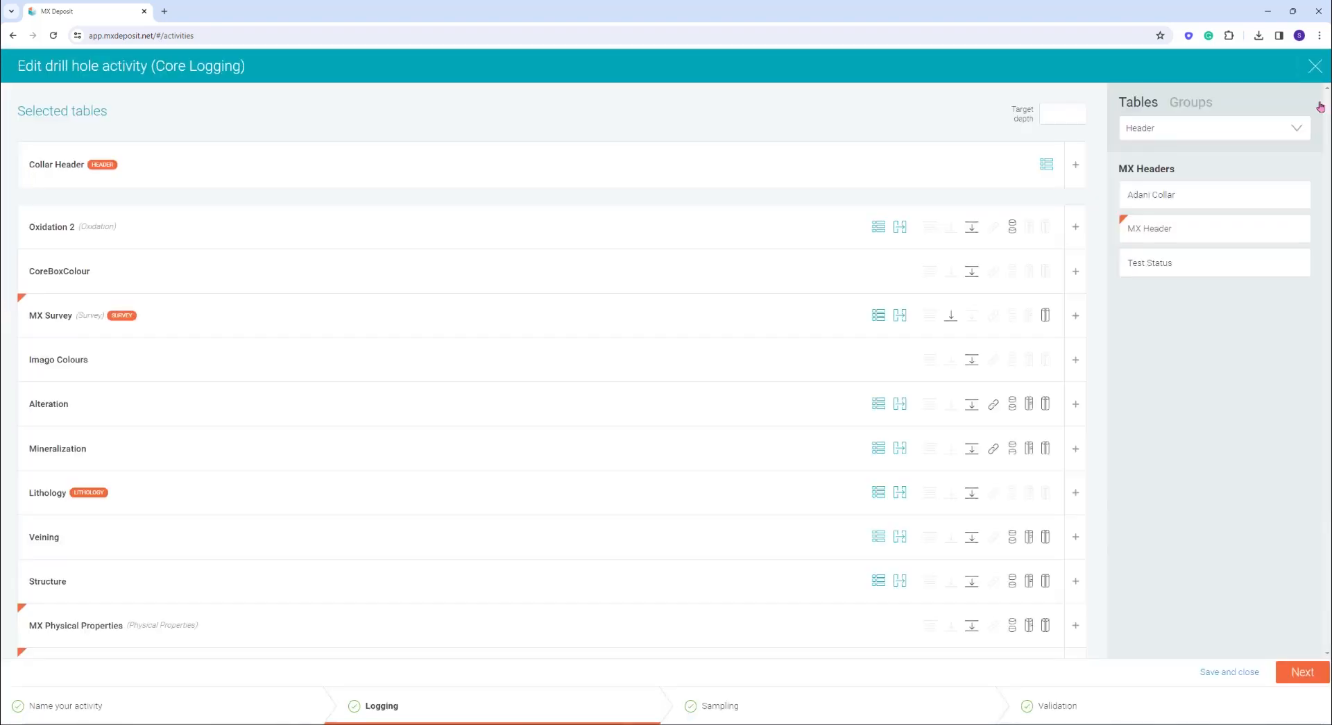
click(1230, 679)
- Open the Lithology table of drill hole FX-20-008 in the FOXFIRE project
click(62, 166)
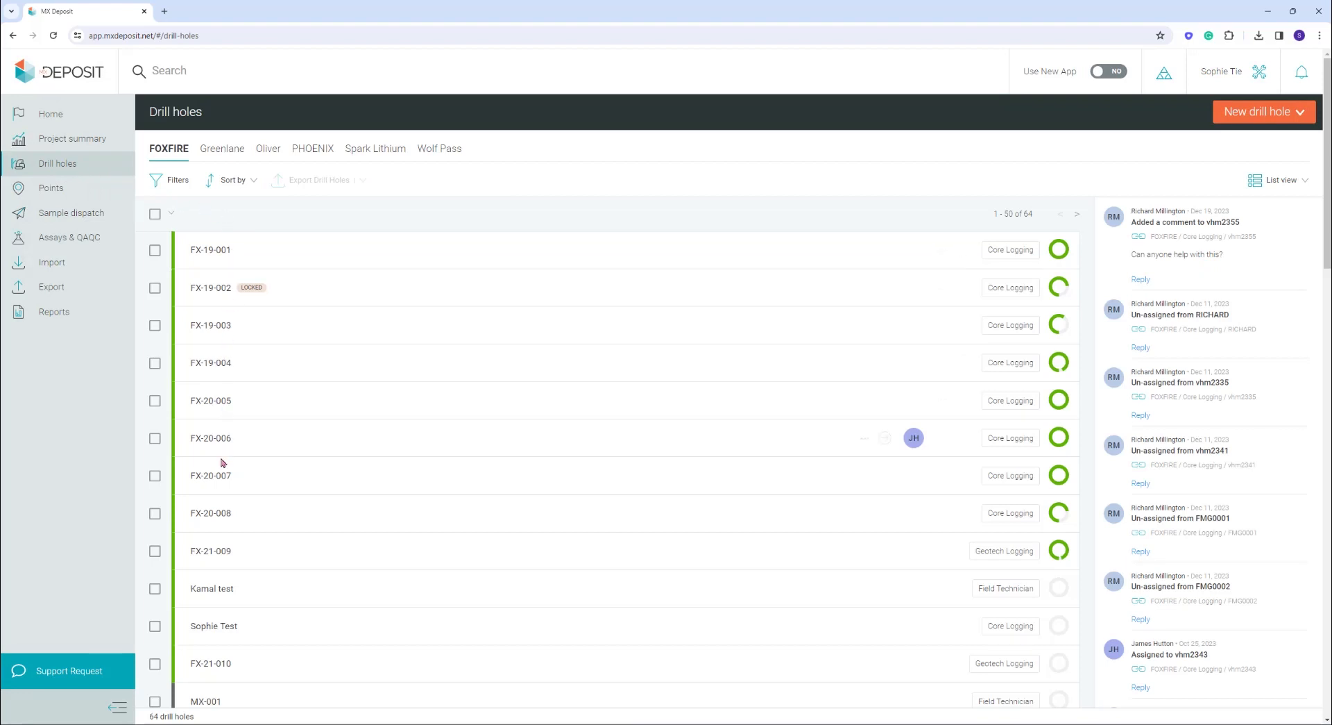
click(227, 513)
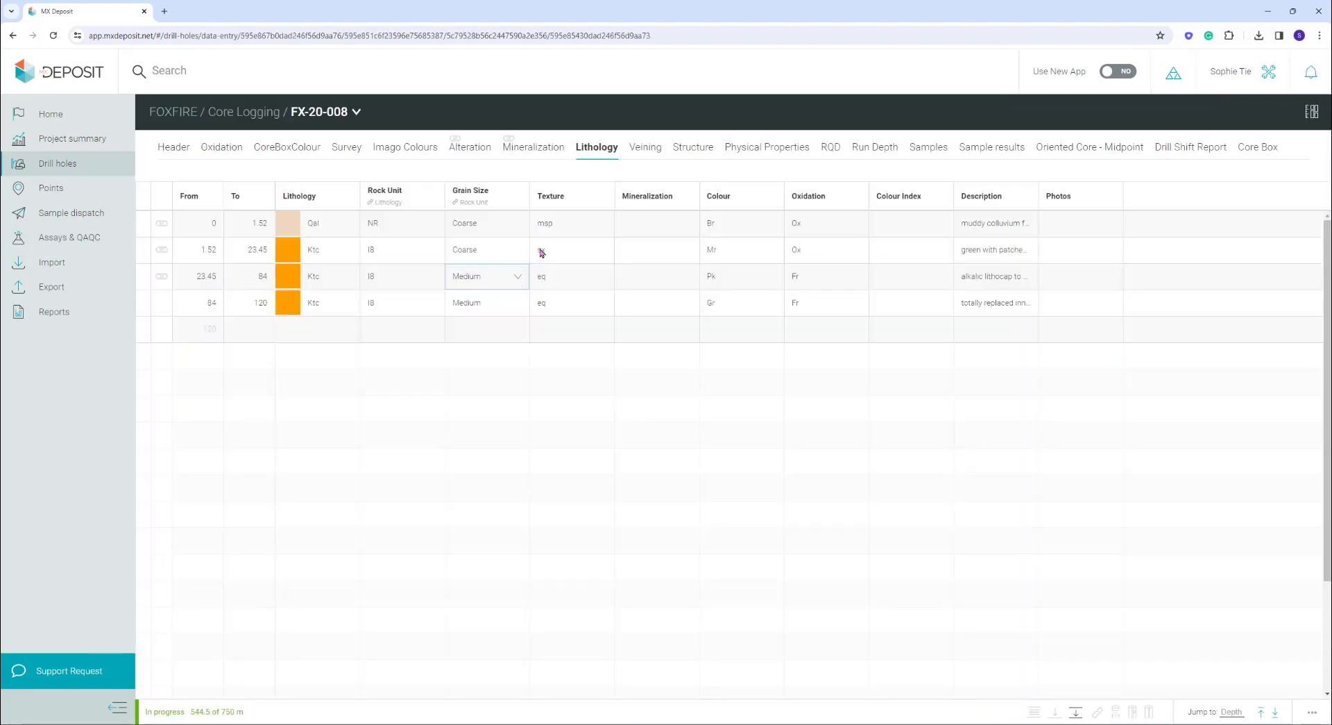
click(592, 145)
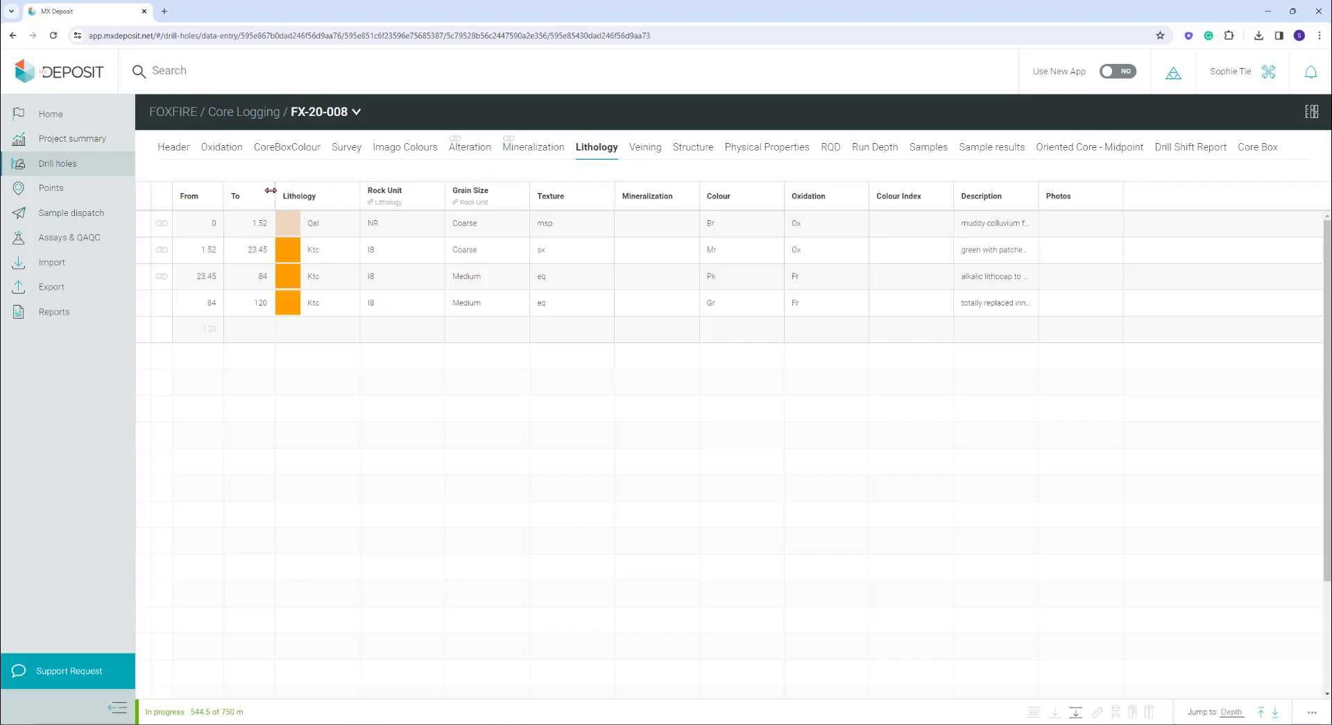
- Add a new interval with To depth 120 and lithology Qal, and check the rock units it offers
click(254, 331)
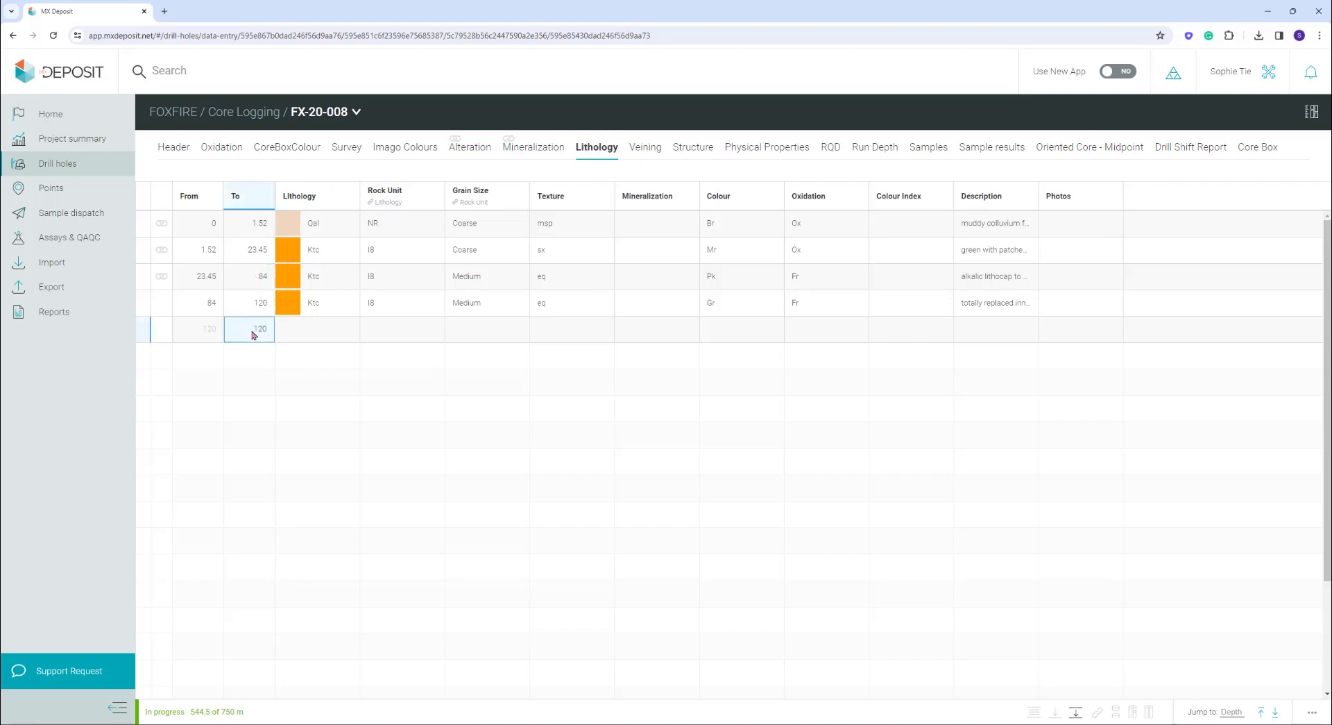
click(349, 331)
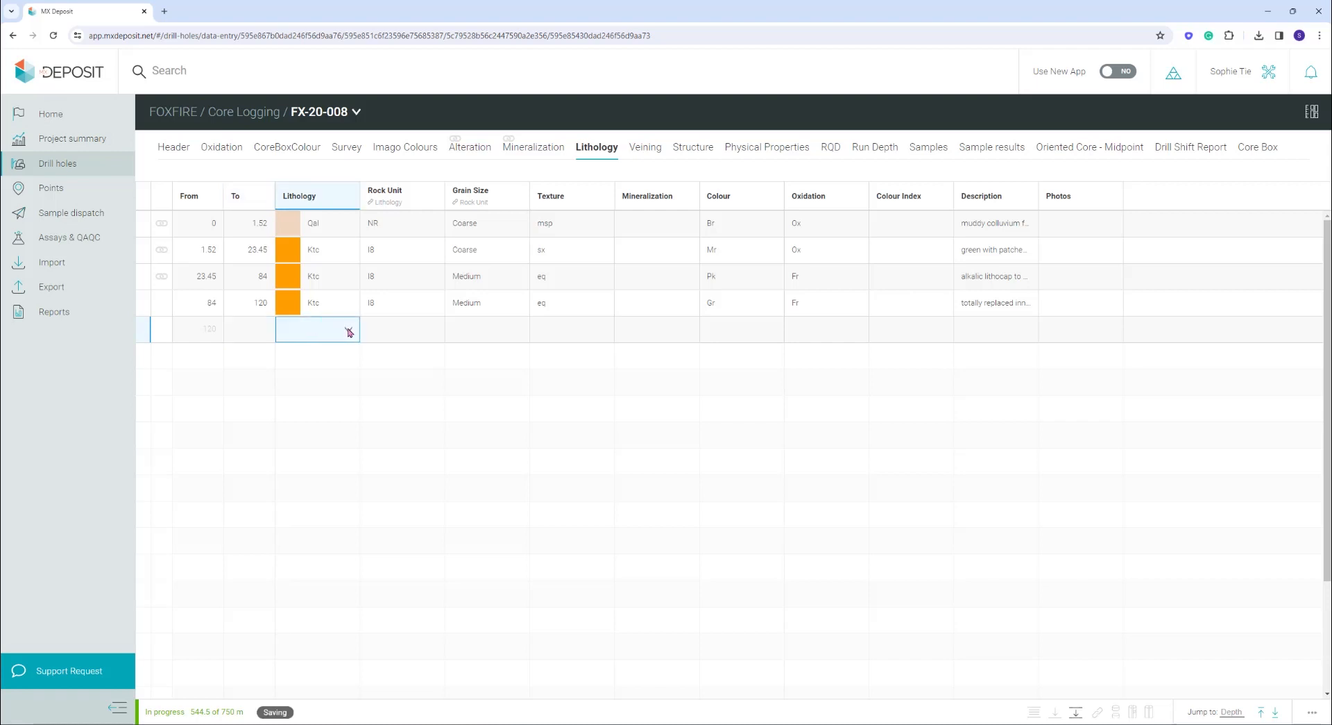
click(349, 330)
click(321, 399)
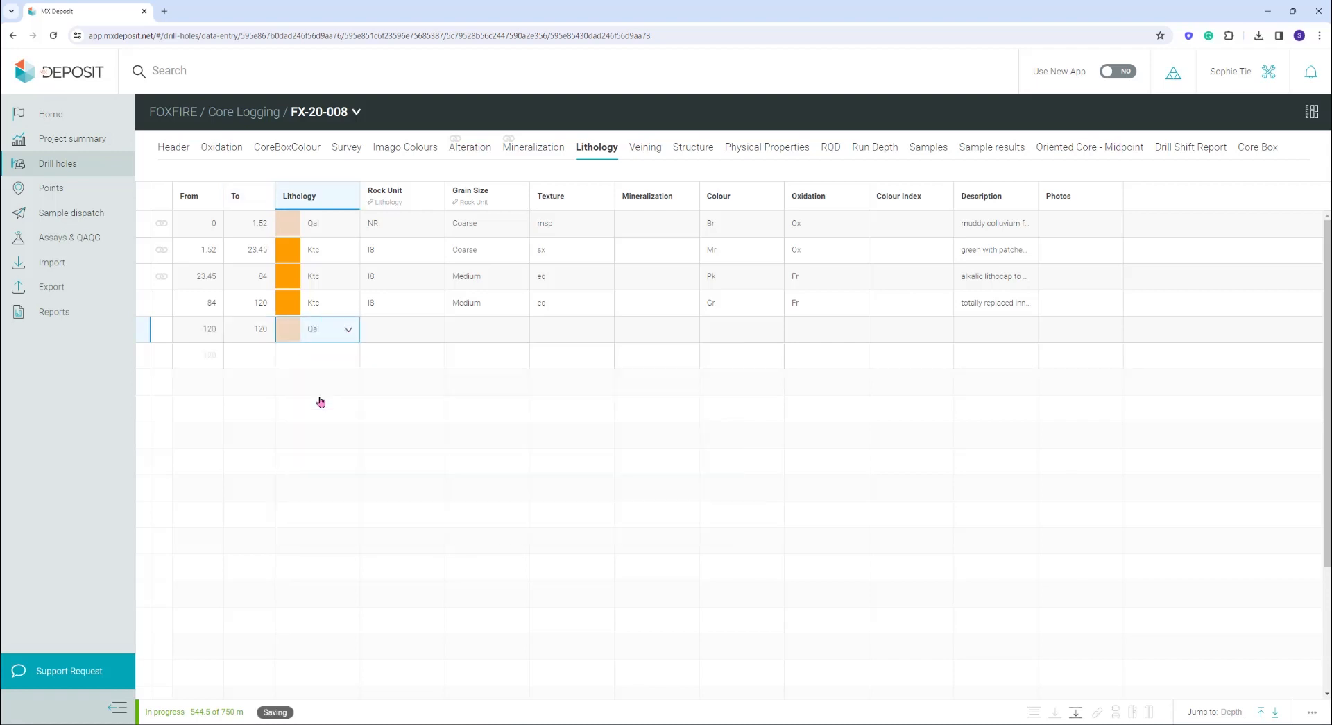
click(392, 331)
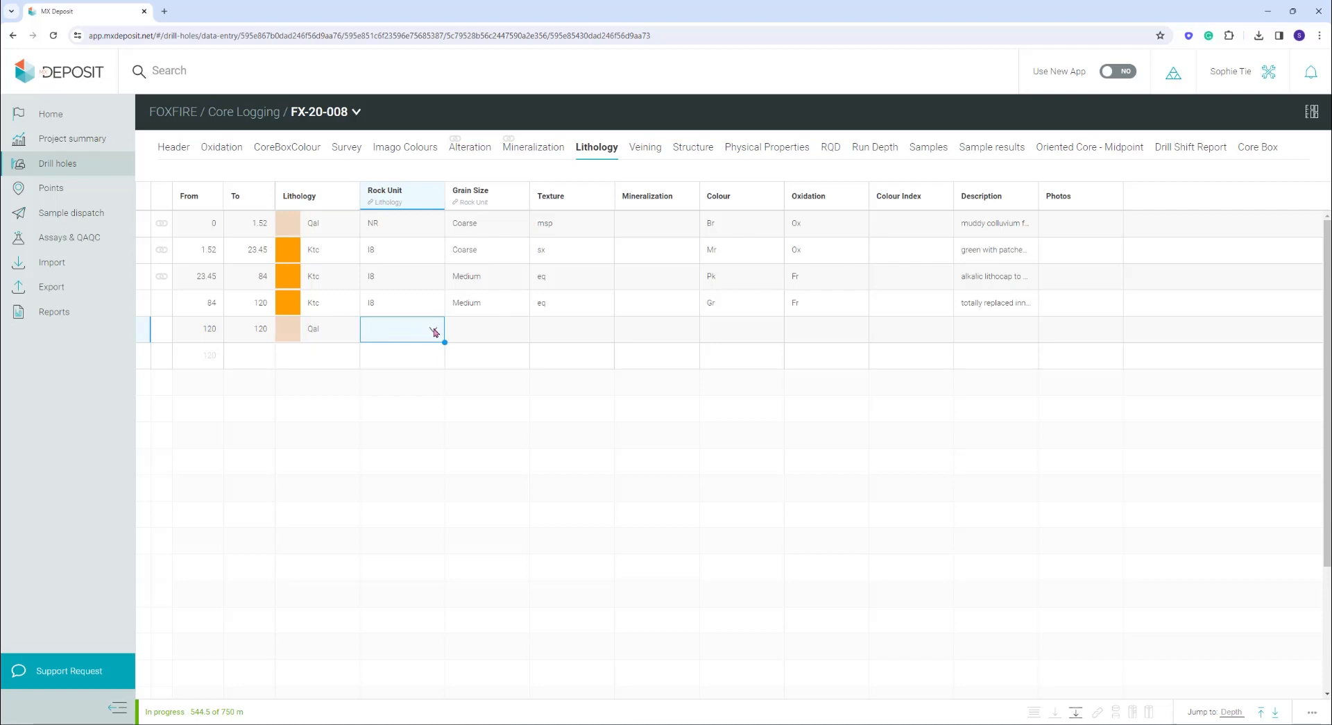
click(433, 331)
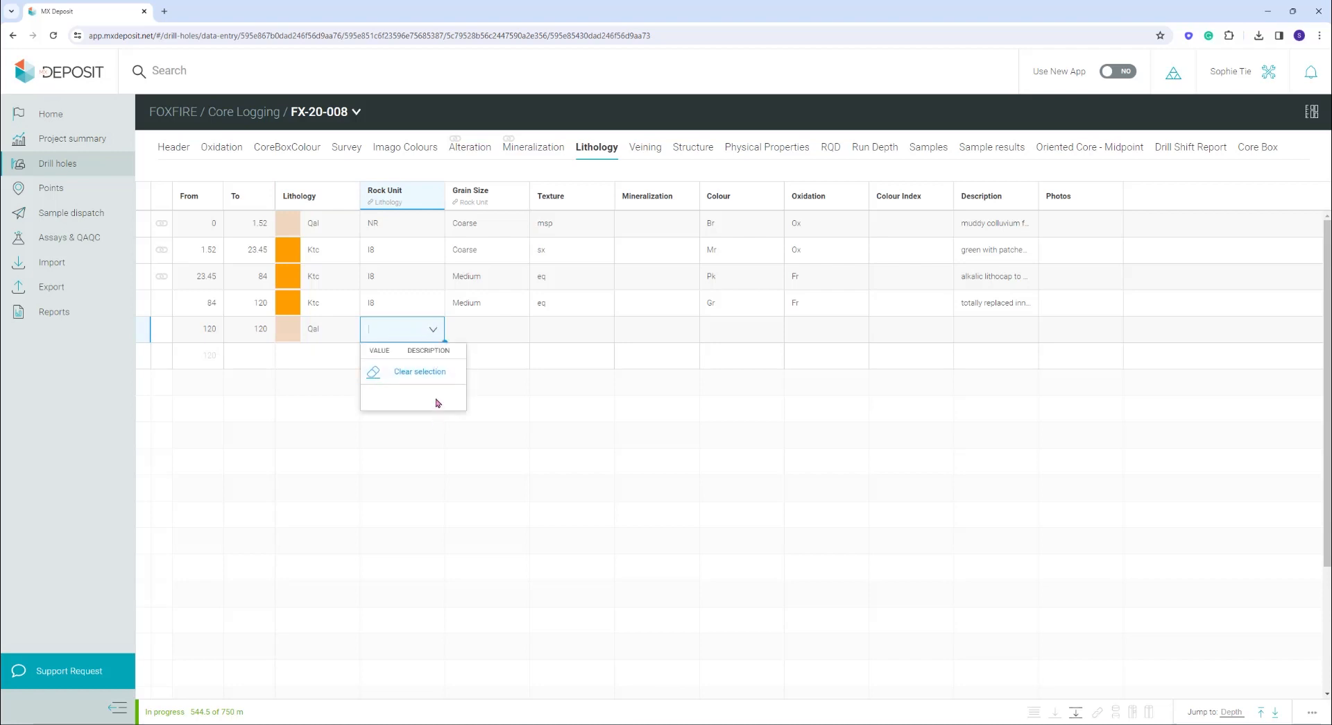
- Change the new interval's lithology to Tba and look through the rock units it offers
click(347, 332)
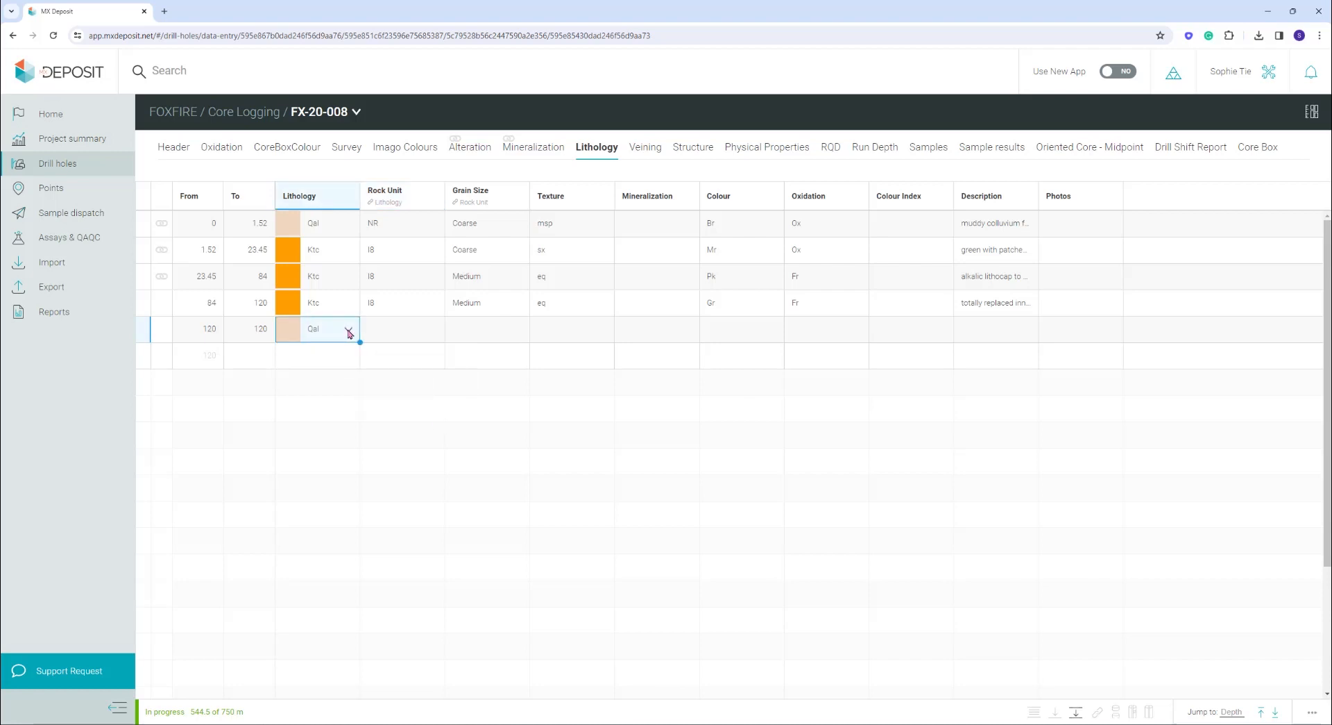
click(349, 331)
click(343, 429)
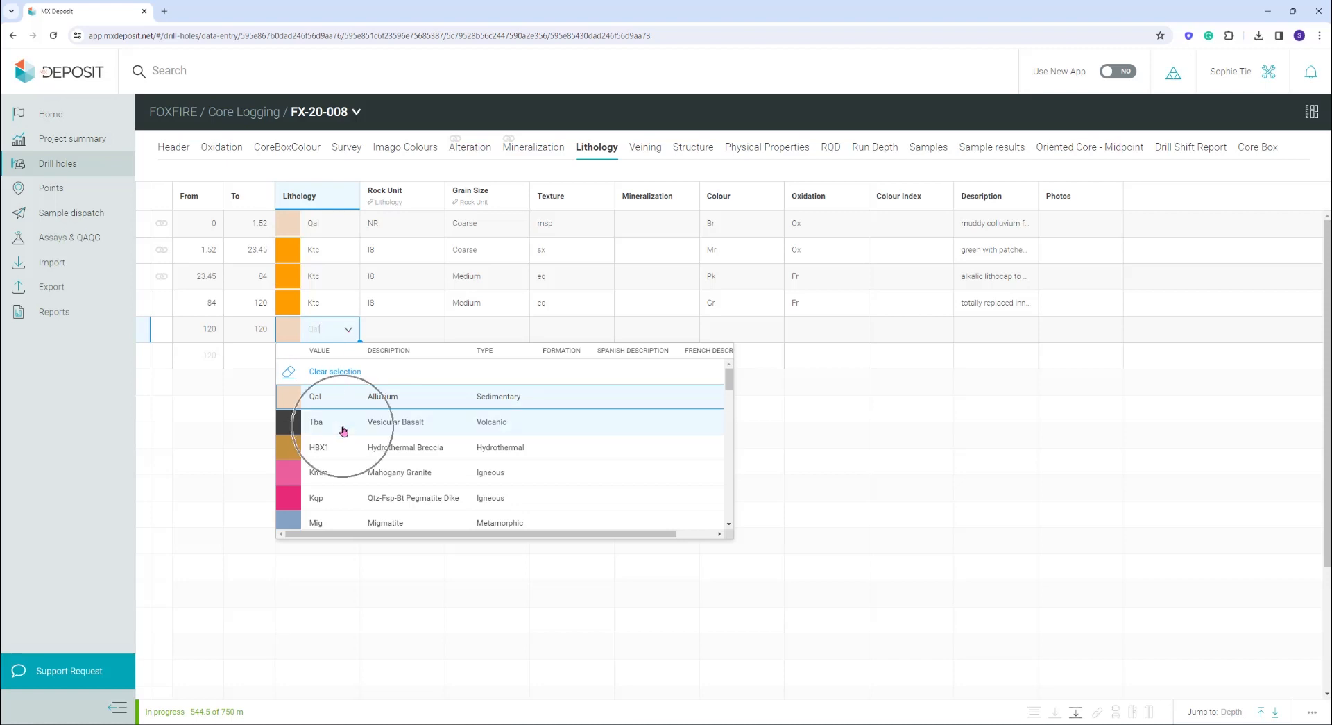
click(434, 331)
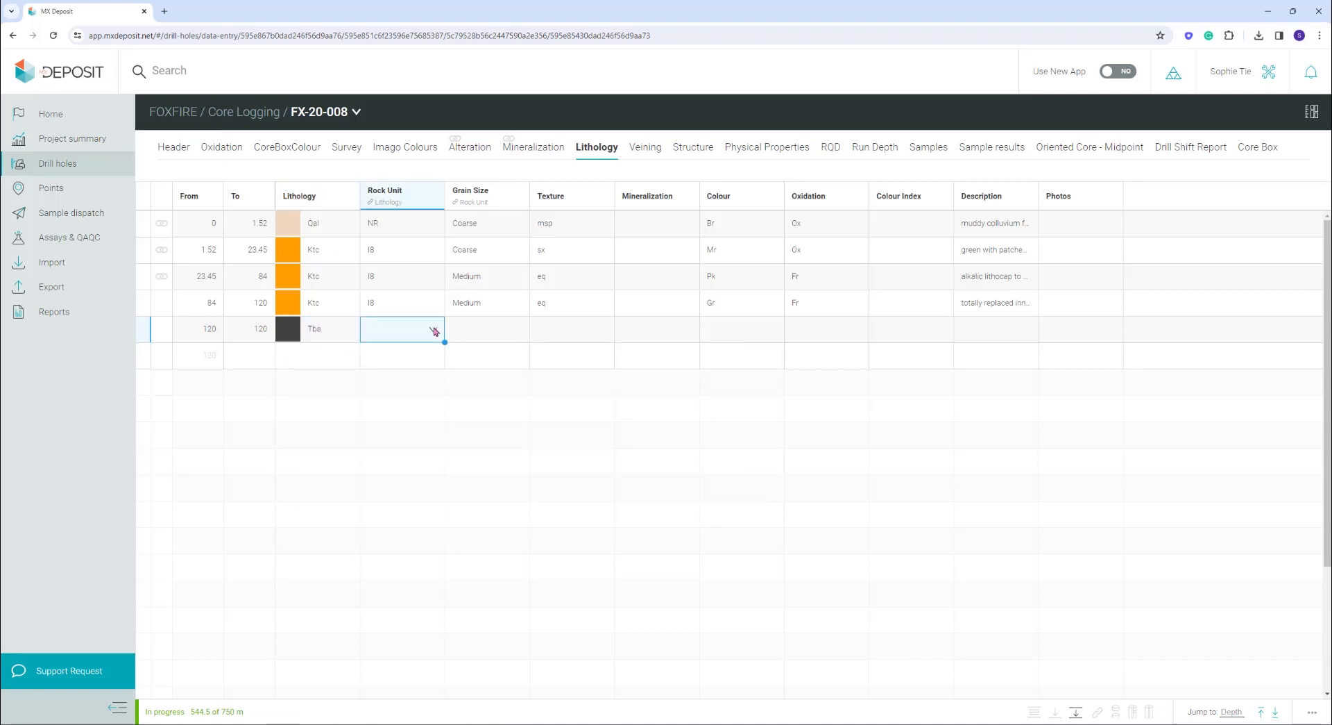
click(434, 332)
scroll(460, 430, down, 5)
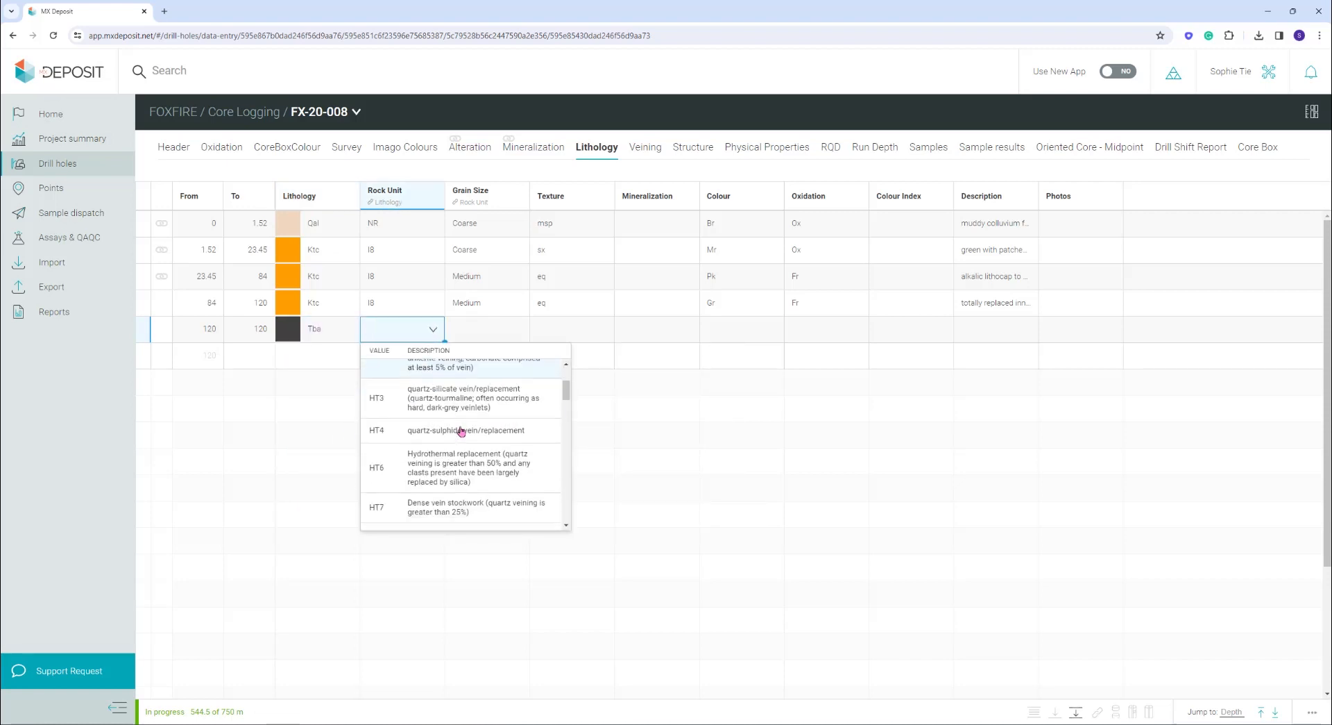
scroll(458, 438, down, 10)
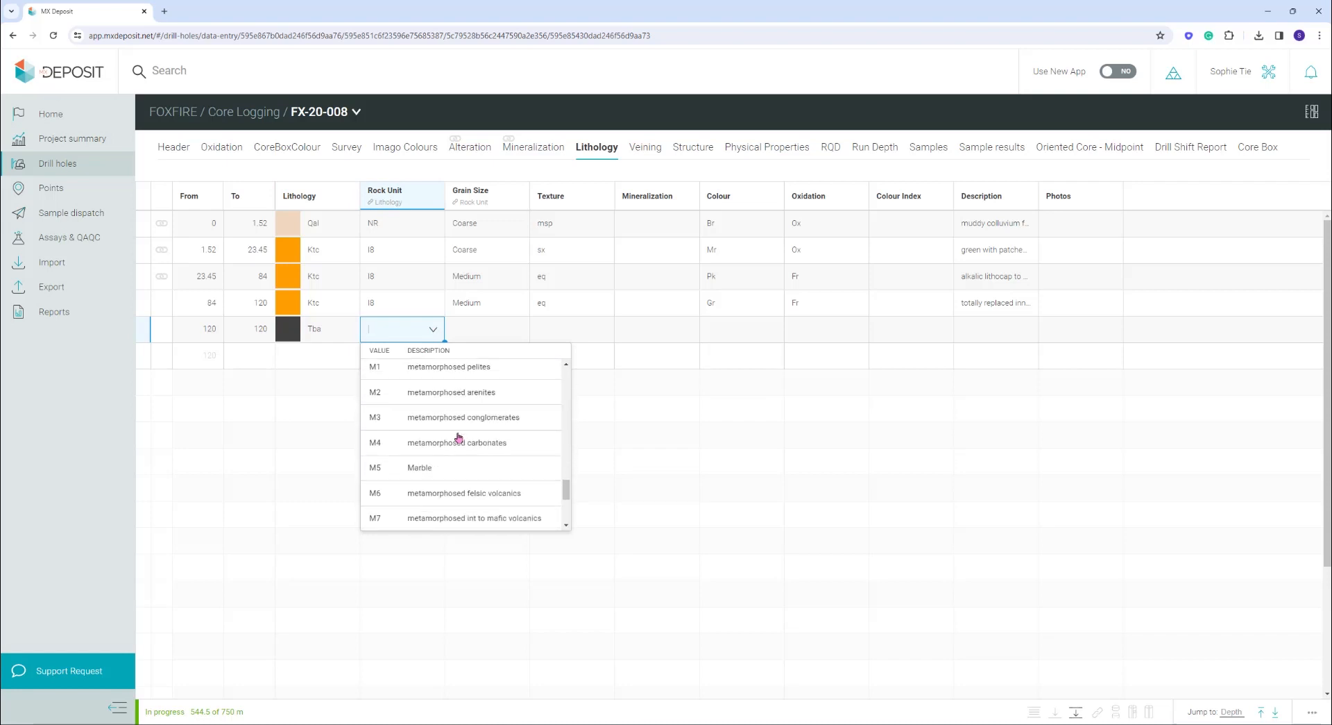
- Close the rock unit choices and change the new interval's lithology to D1
scroll(458, 437, down, 2)
click(297, 415)
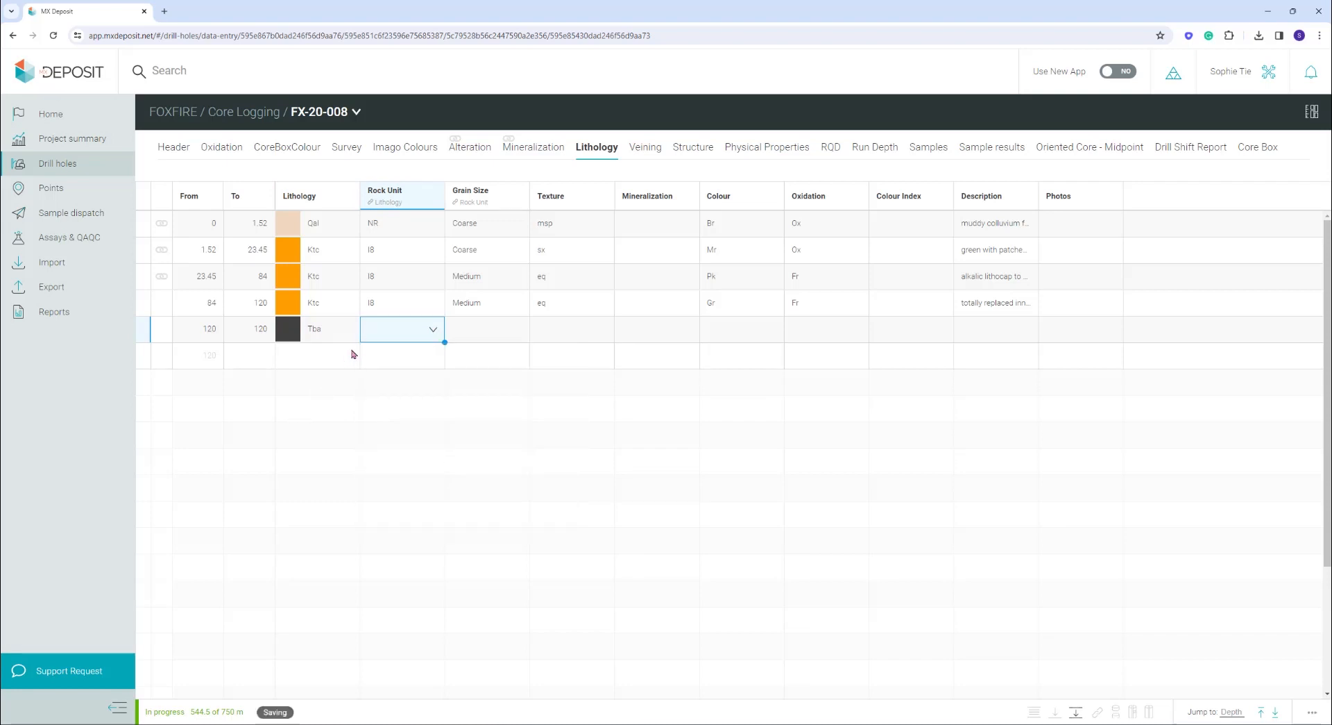
click(349, 330)
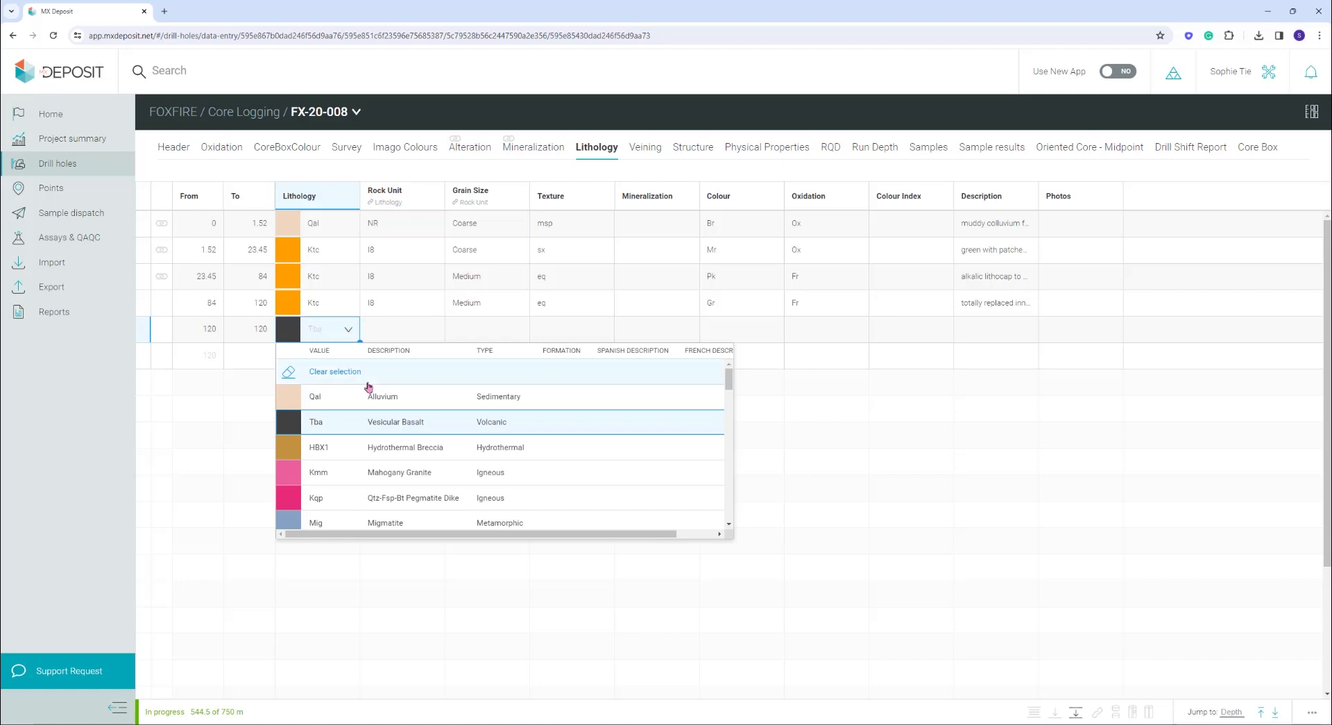
scroll(382, 425, down, 3)
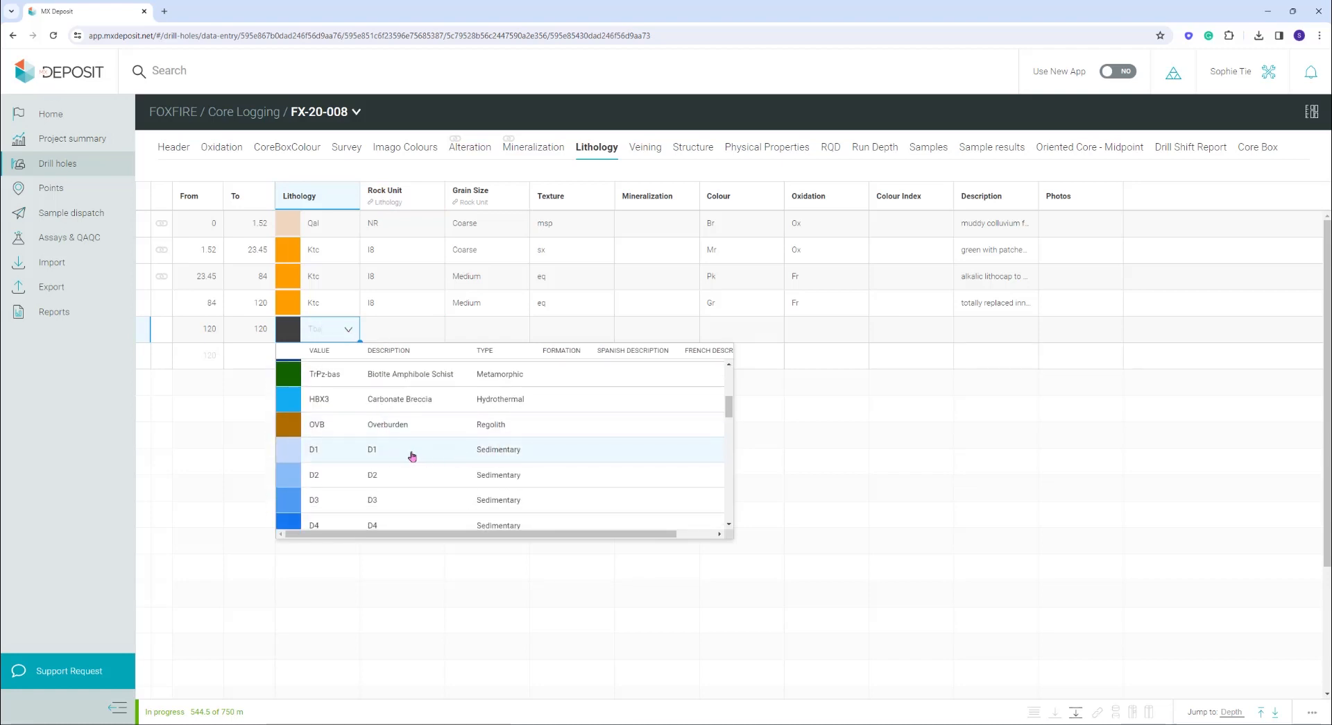
click(285, 451)
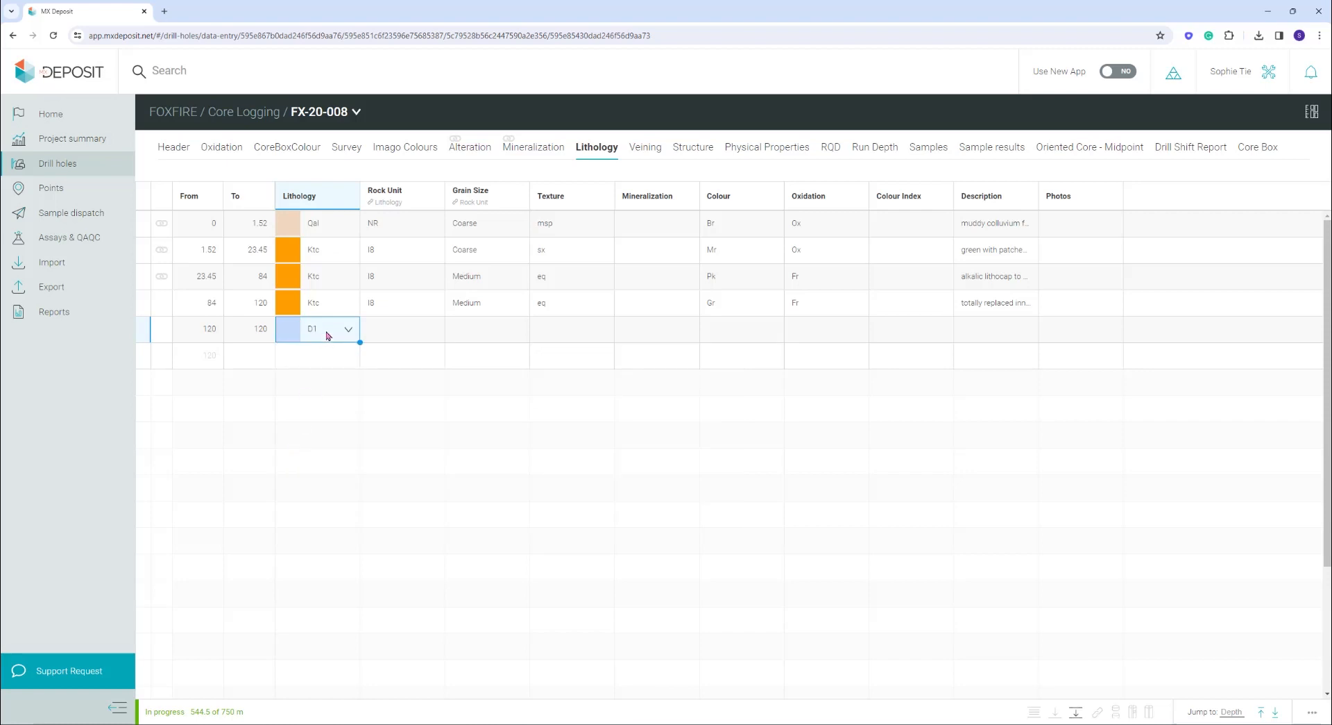
- Pick rock unit S3 for the new D1 interval, review the offered rock units and change the selection to S4
click(435, 332)
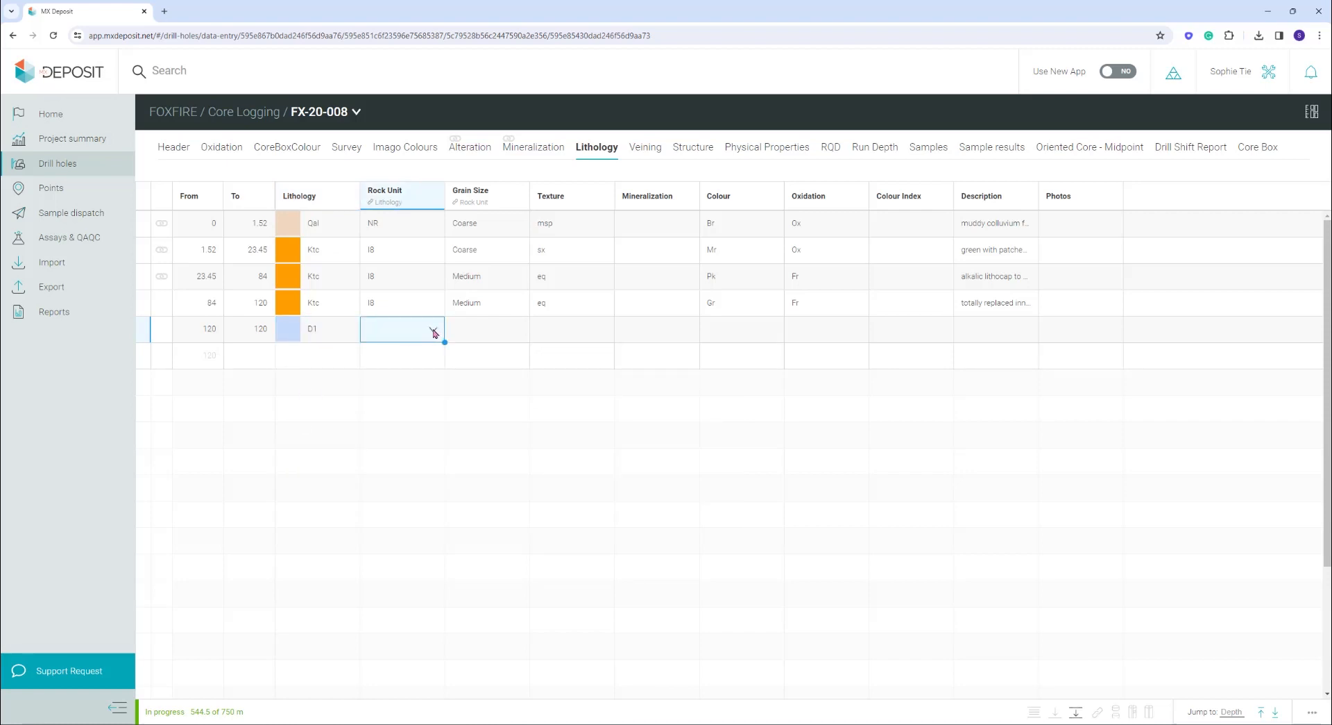
click(434, 332)
click(420, 394)
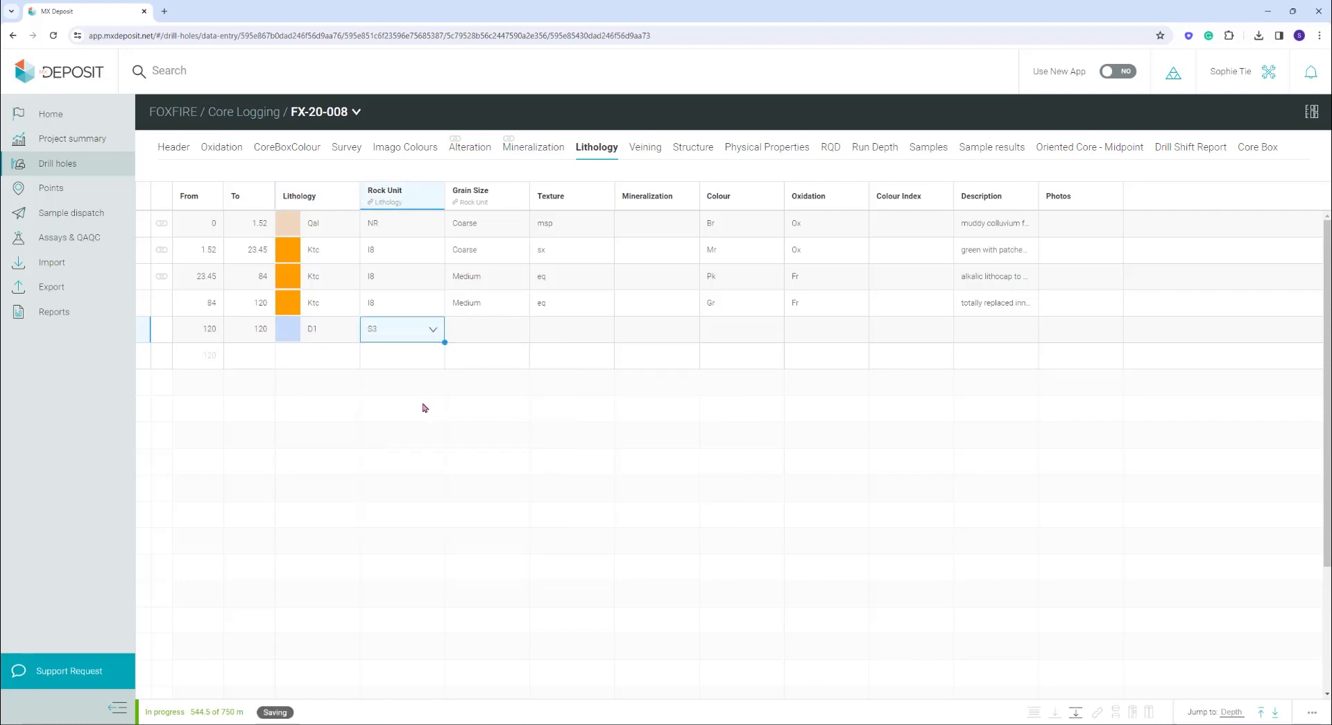
click(433, 332)
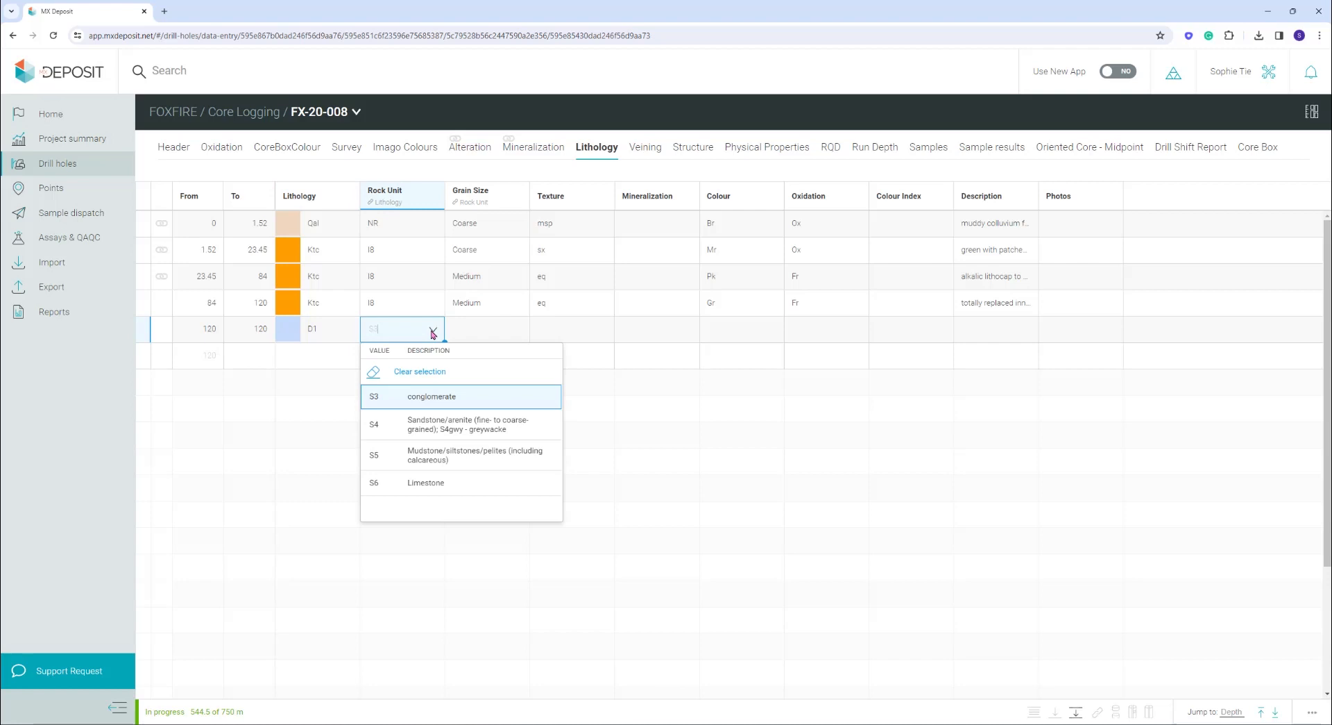
click(429, 430)
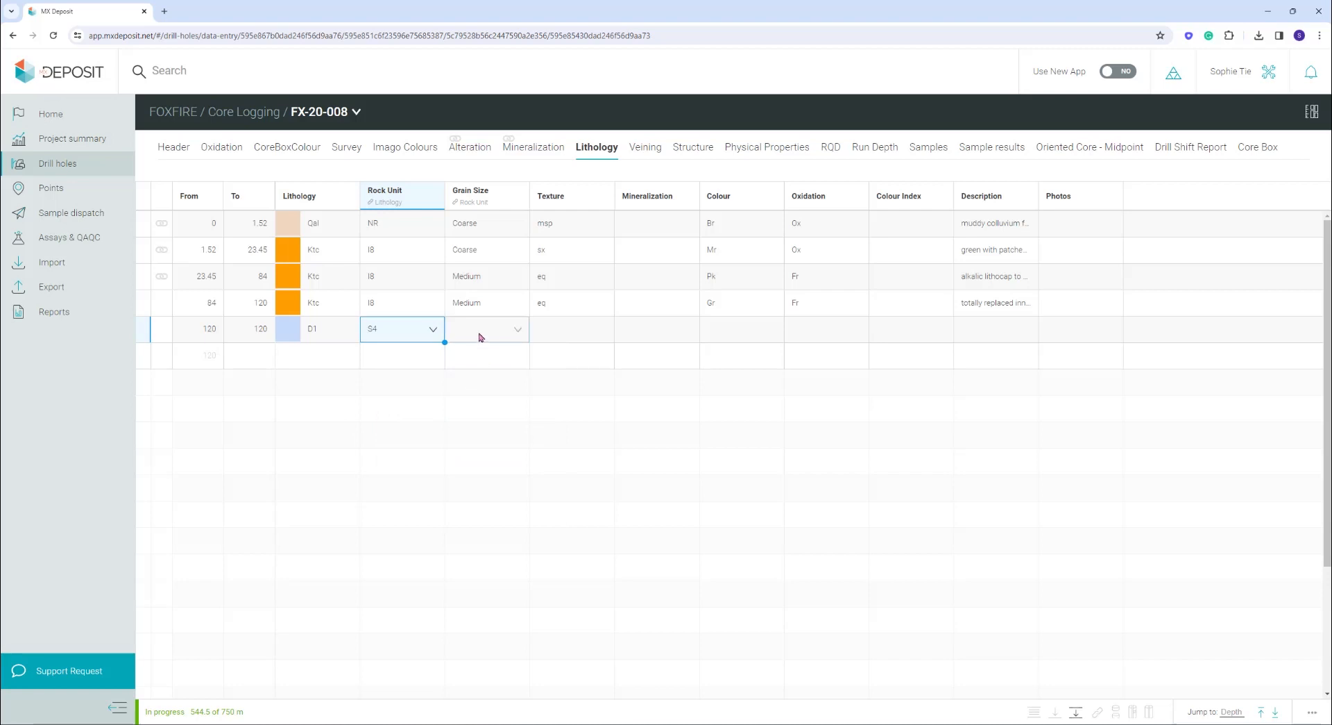
- Check the grain sizes offered for the new interval with rock unit S4
click(519, 330)
click(518, 330)
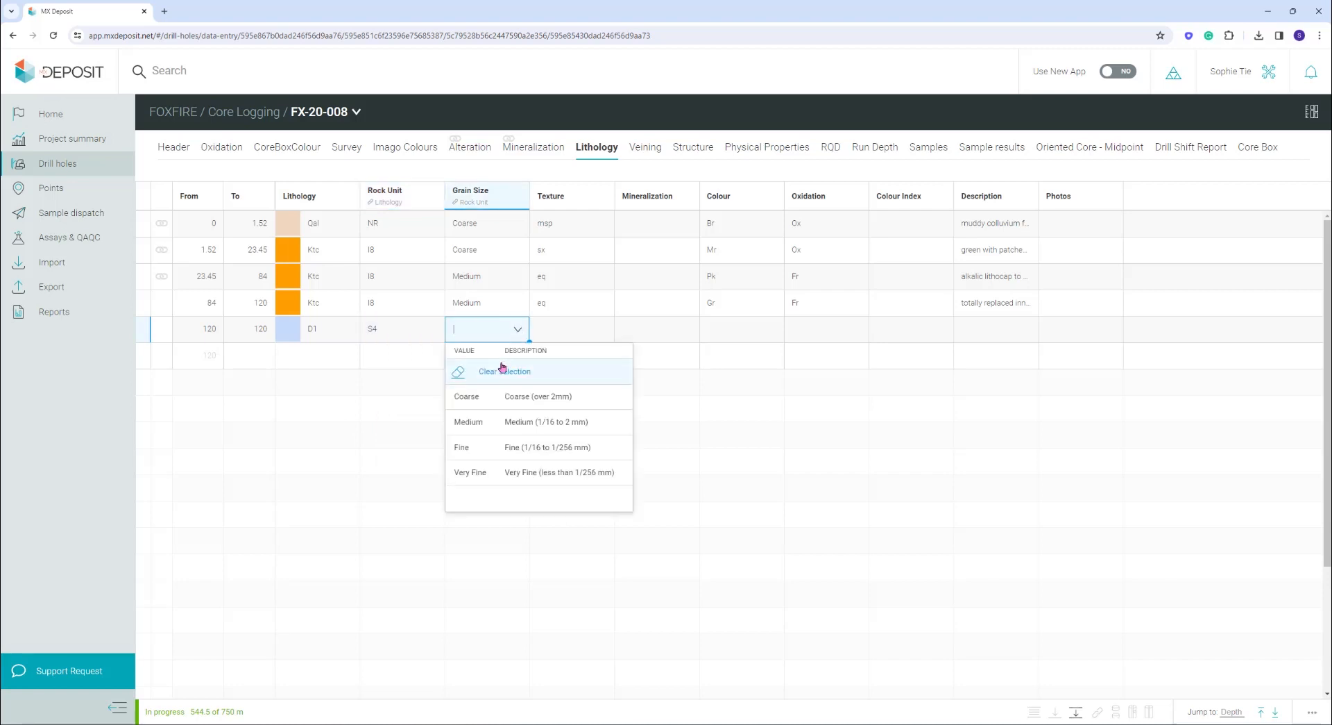